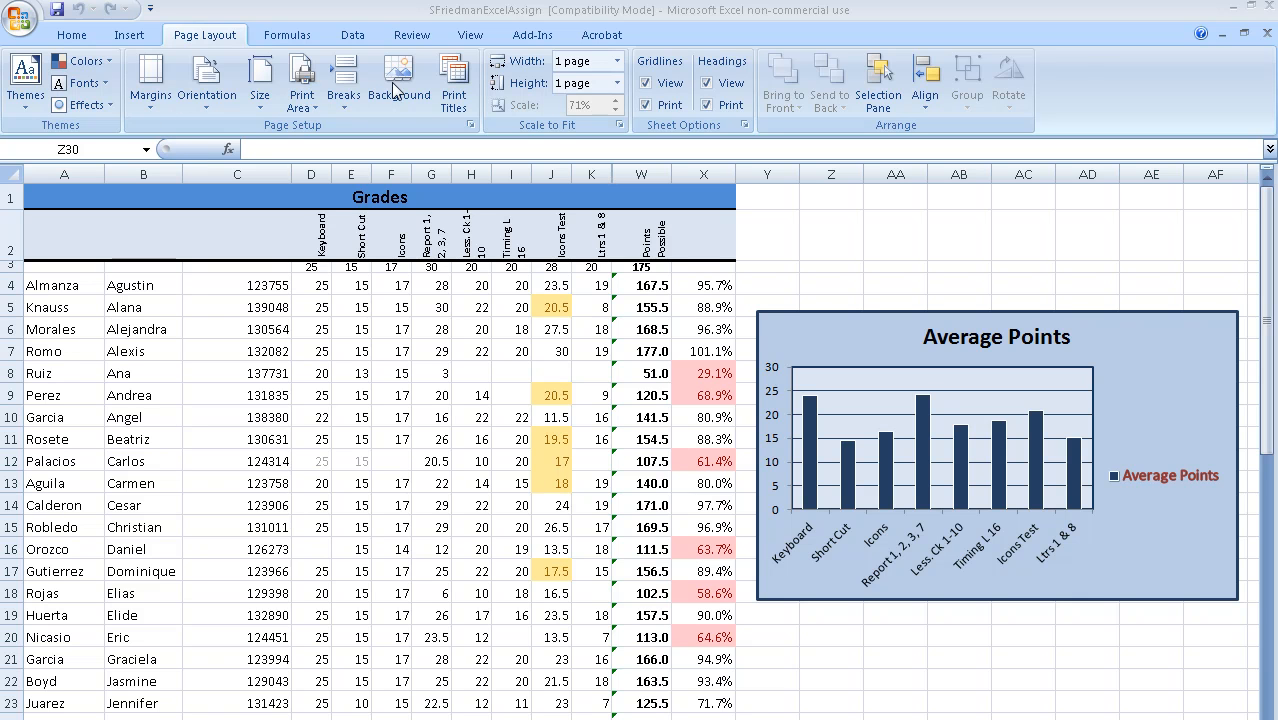
Examine the available margin presets, orientations, paper sizes, page break commands and sheet background pictures
click(146, 98)
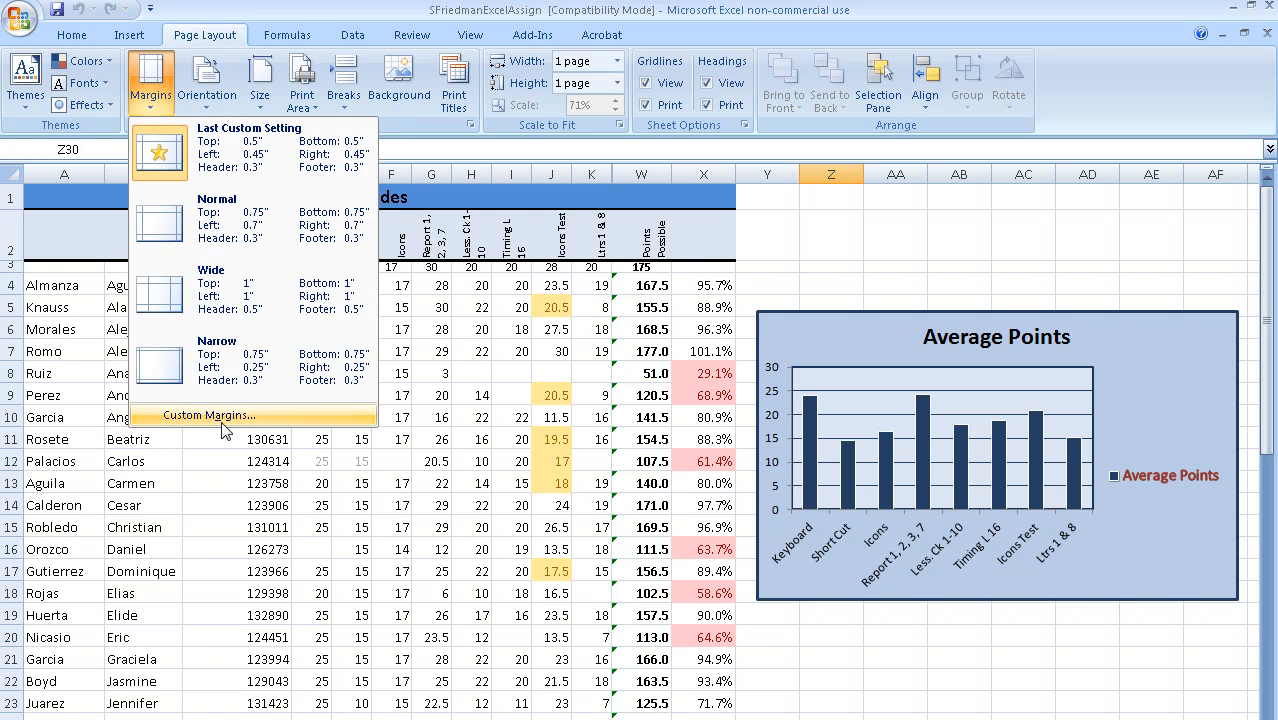
click(209, 108)
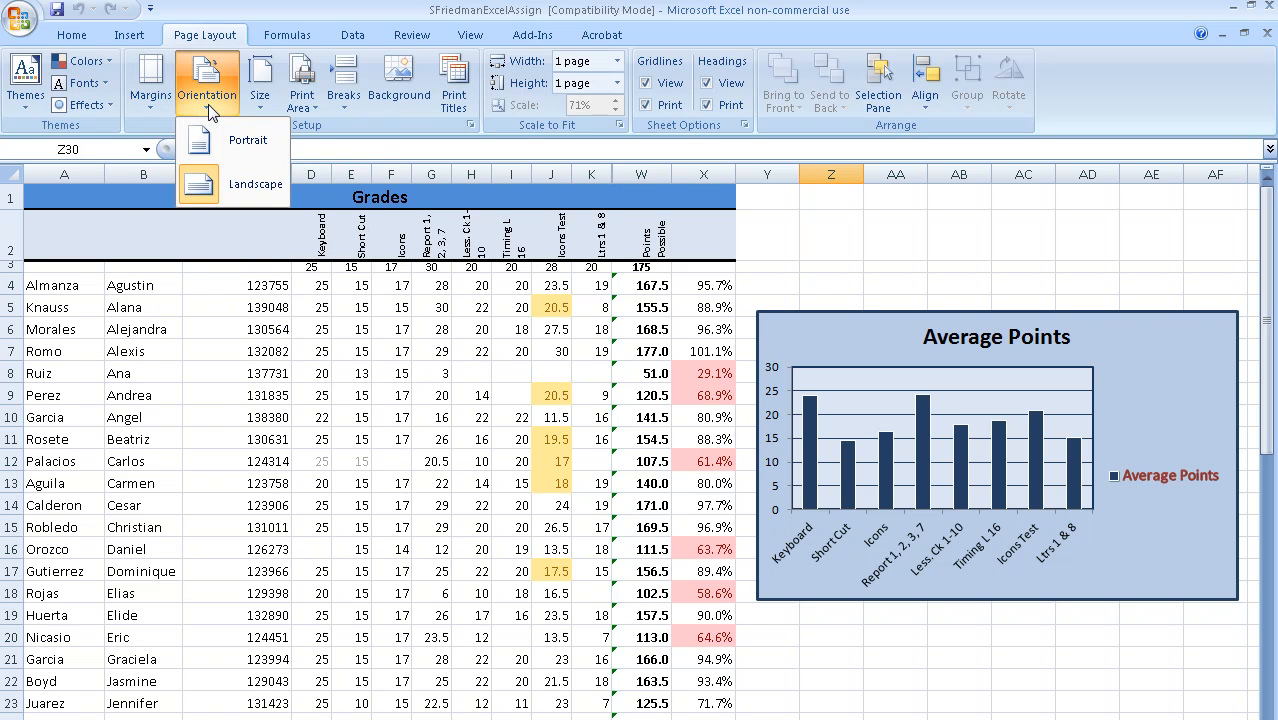
click(263, 101)
click(265, 101)
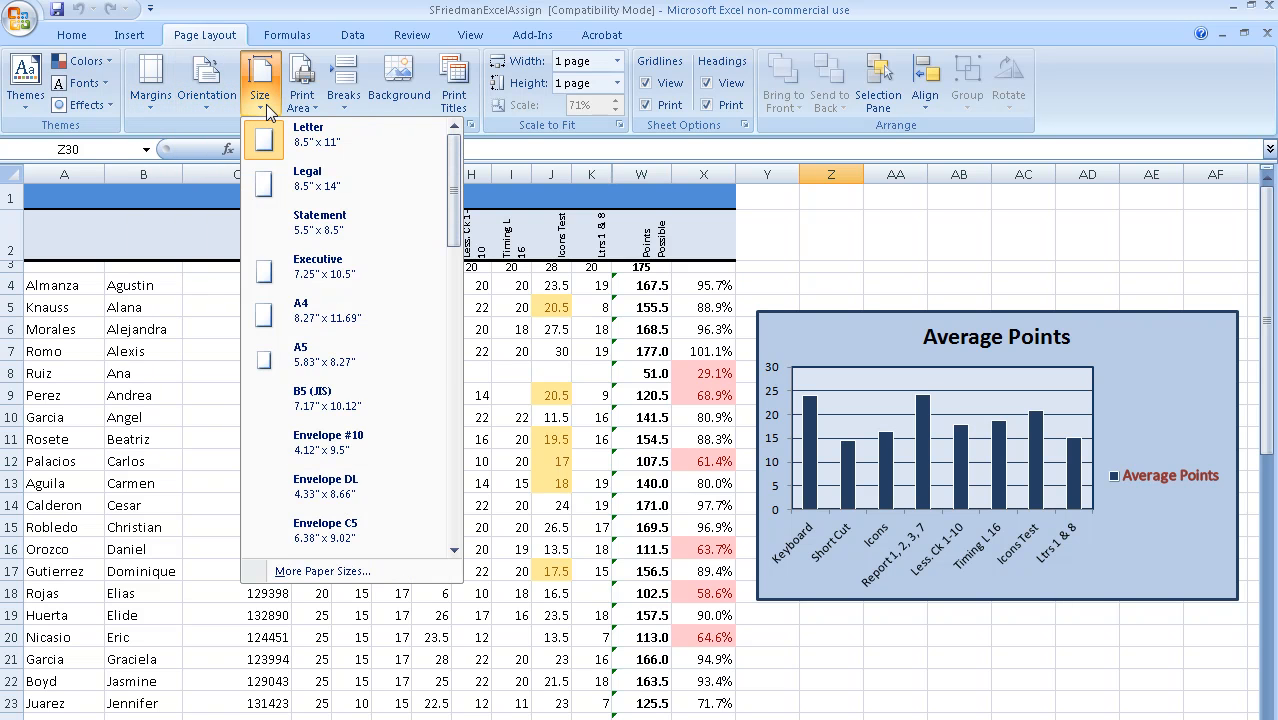
click(307, 106)
click(340, 106)
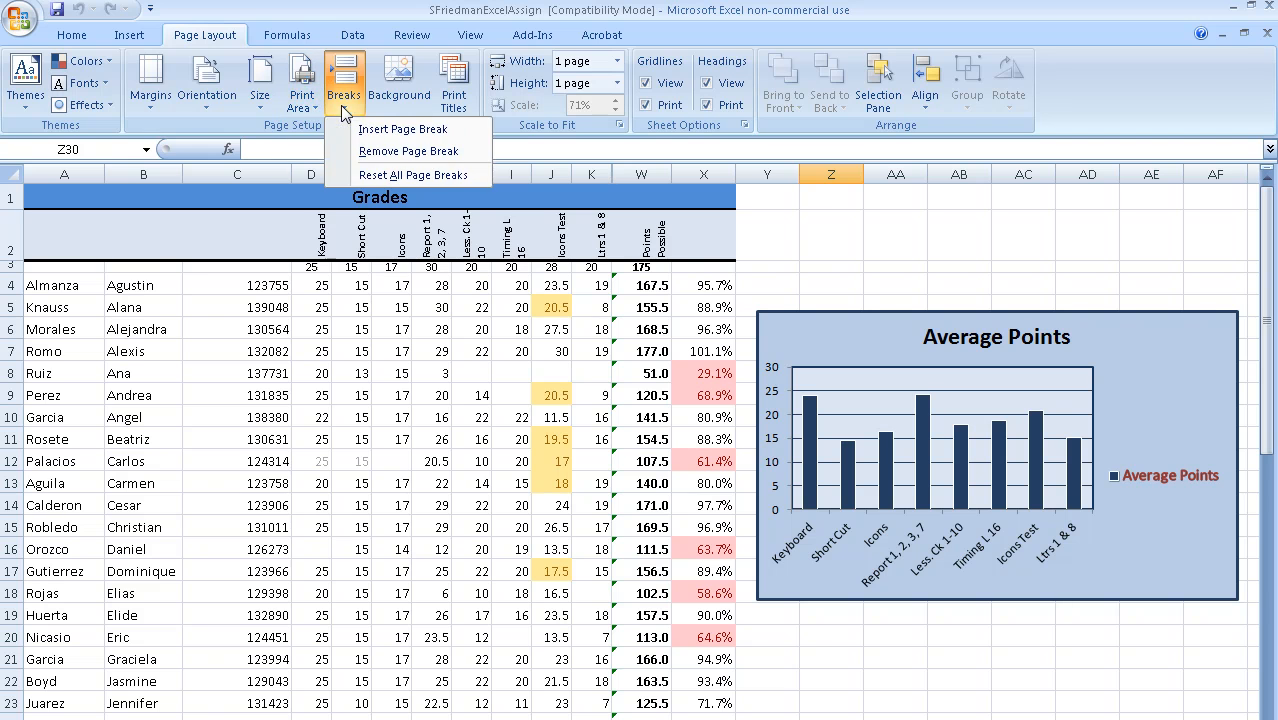
click(402, 110)
click(420, 108)
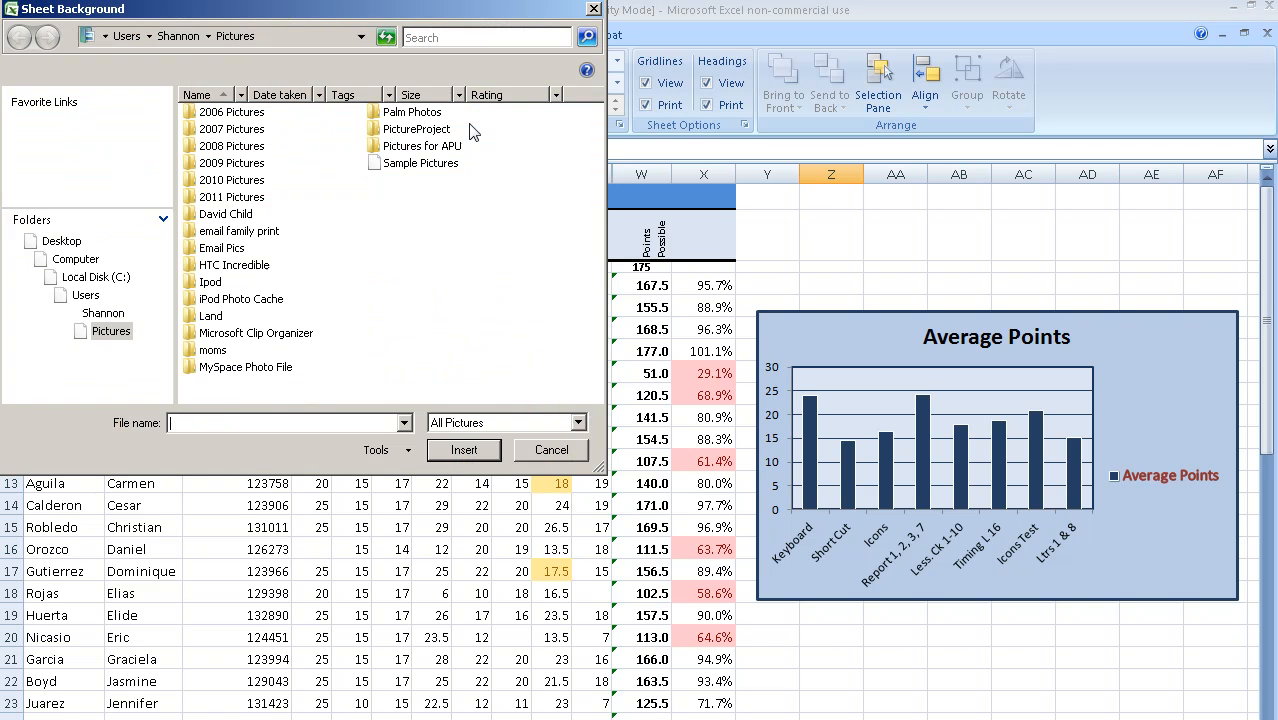
click(550, 451)
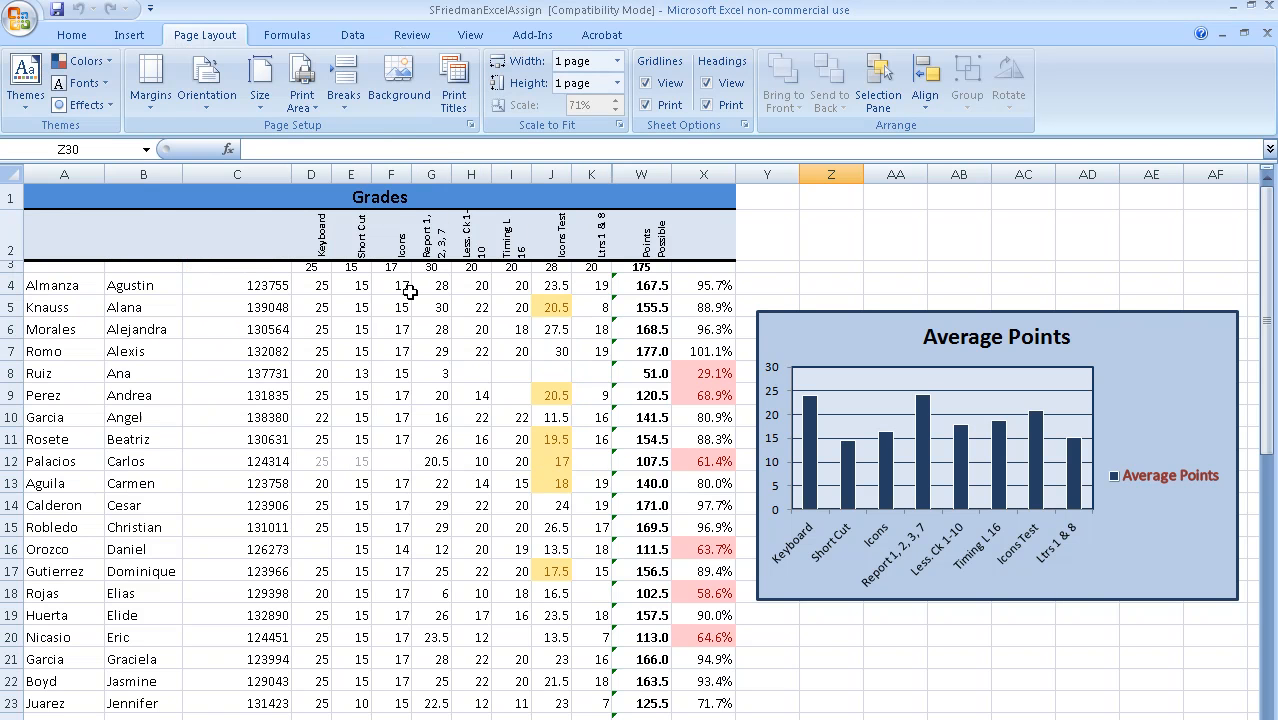
In the page setup, choose landscape orientation and fit the sheet to 1 page wide by 1 tall
click(471, 124)
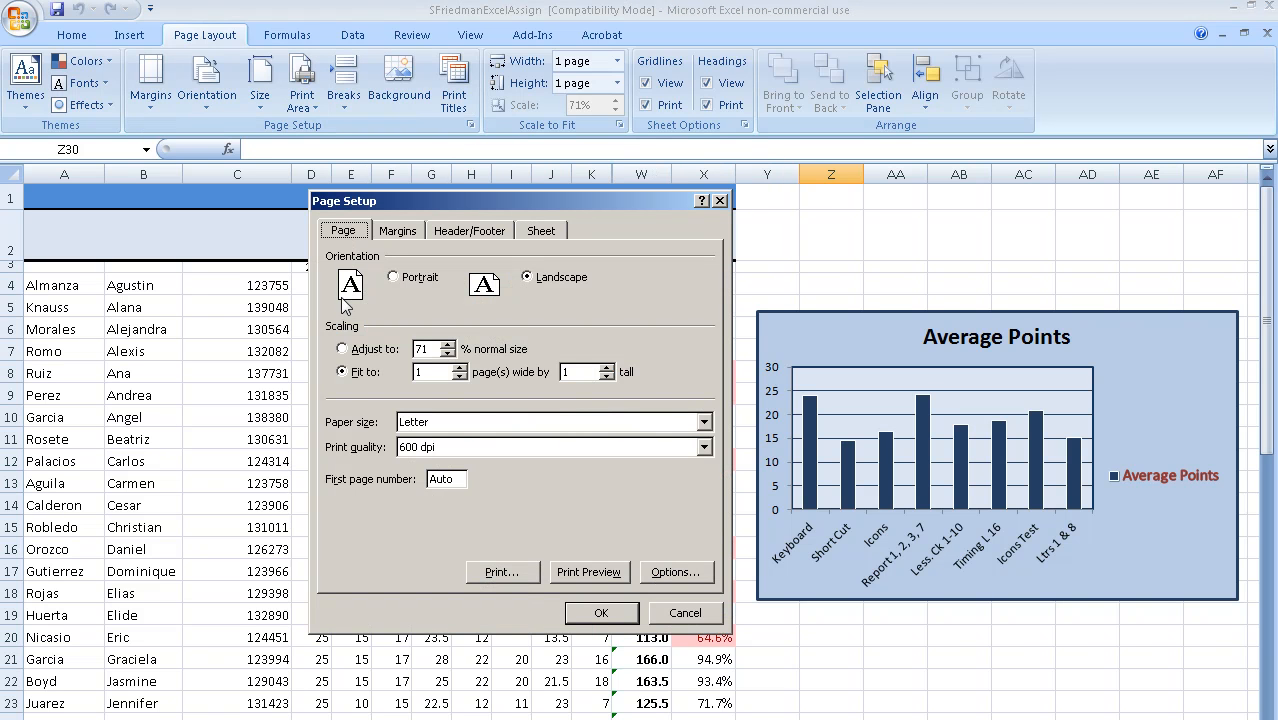
click(560, 284)
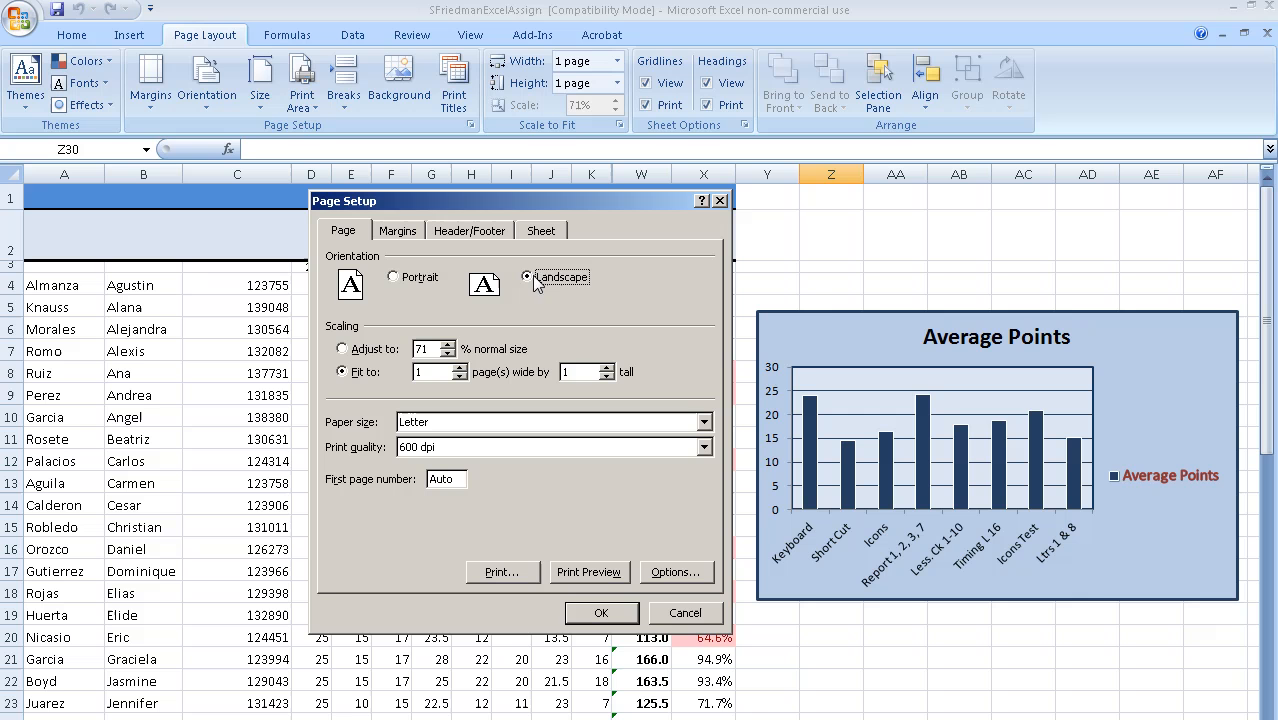
click(358, 372)
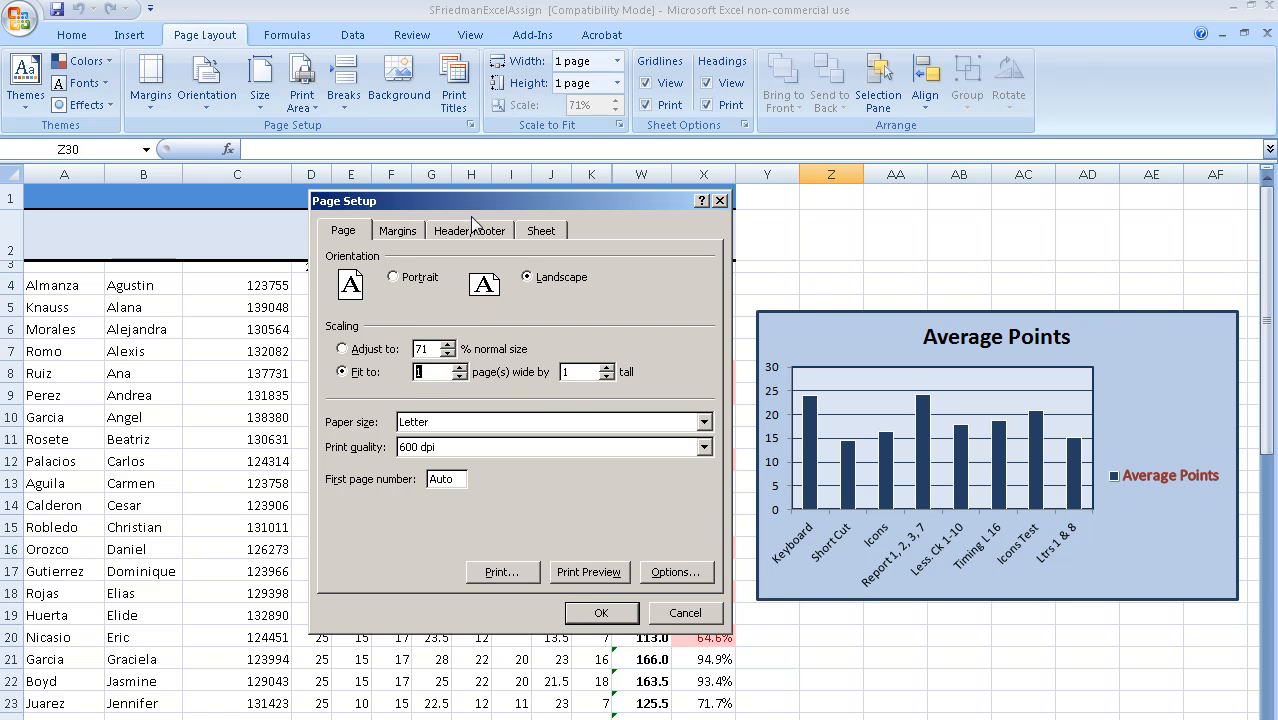
Try out different top, right and left page margins, including a right margin of 0.7
click(392, 238)
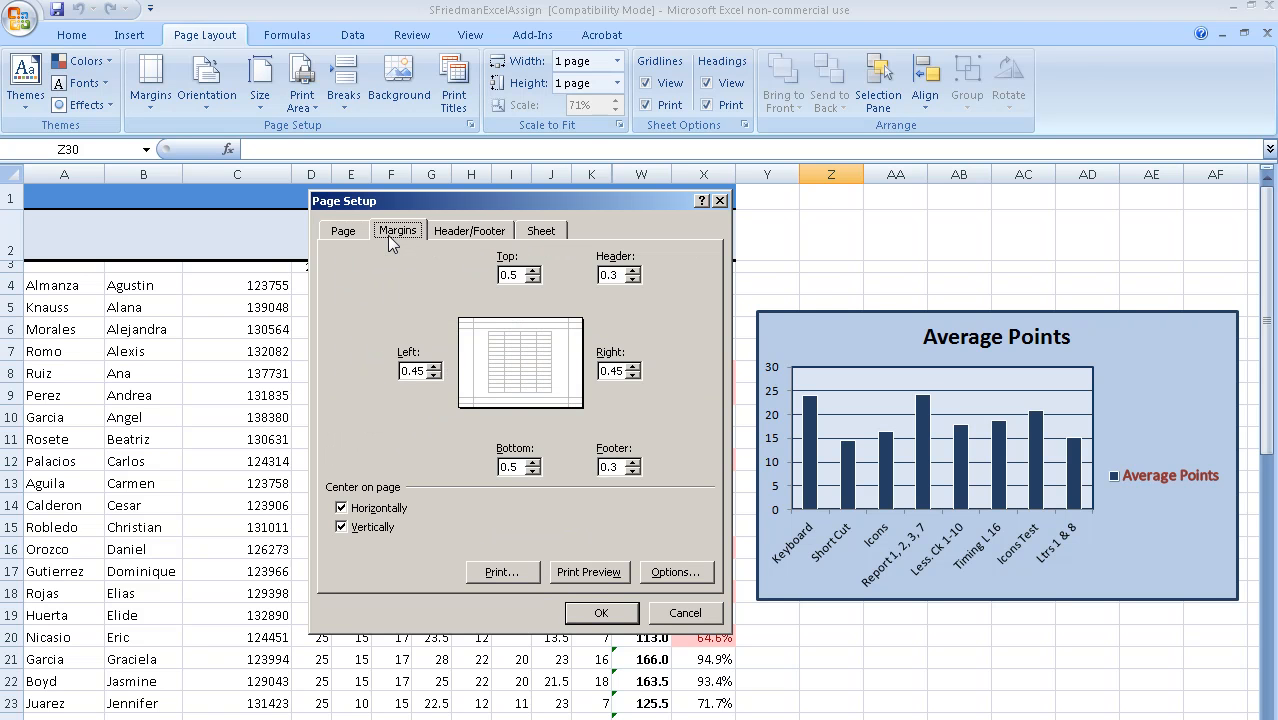
click(530, 273)
click(533, 280)
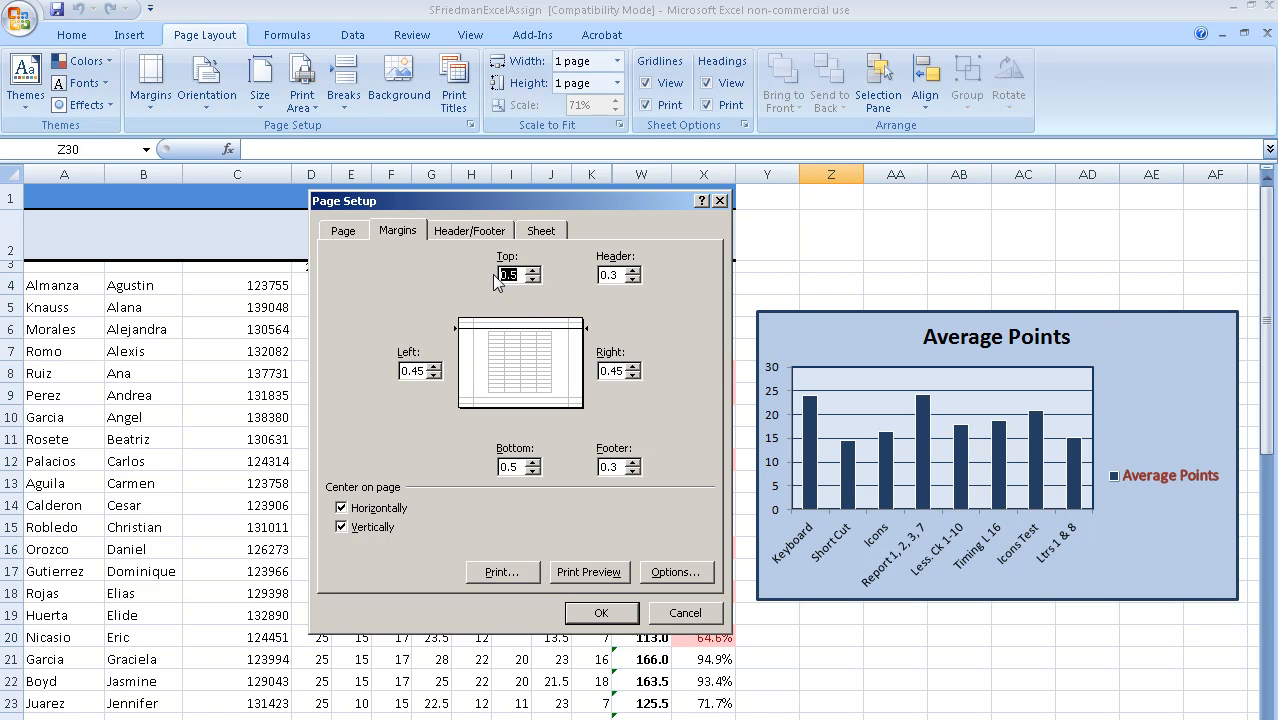
click(636, 376)
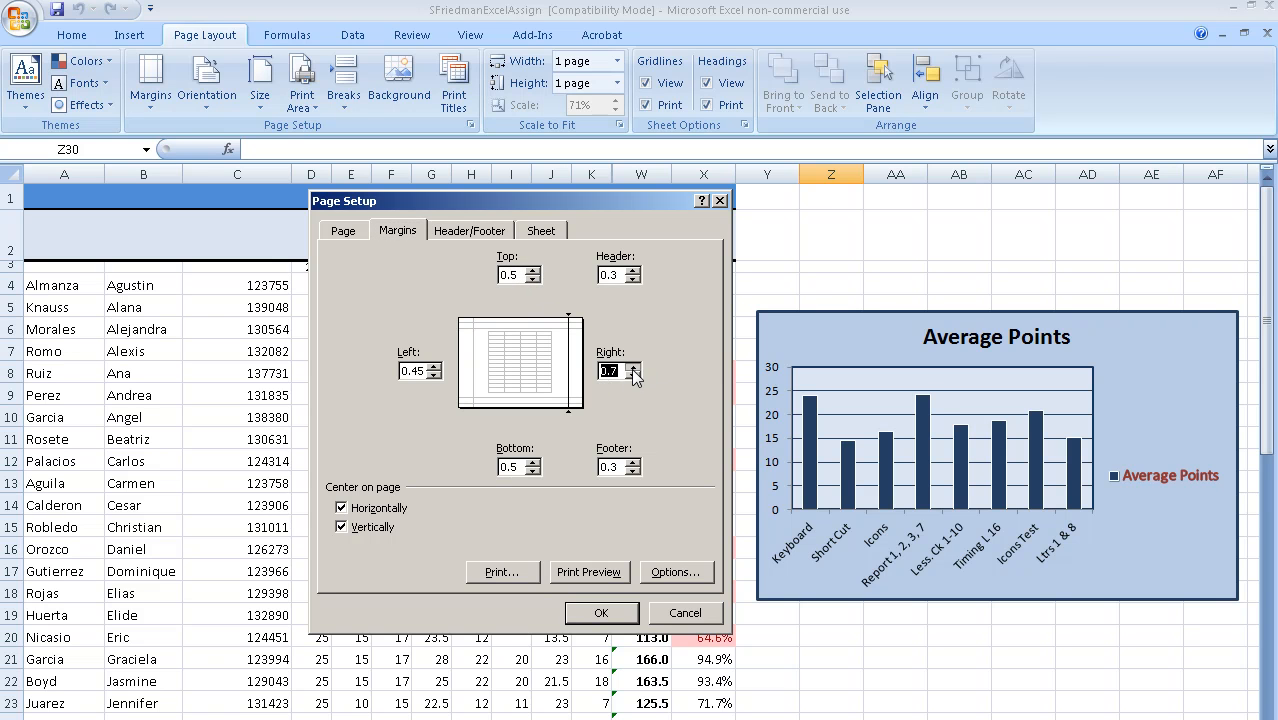
click(435, 376)
click(434, 367)
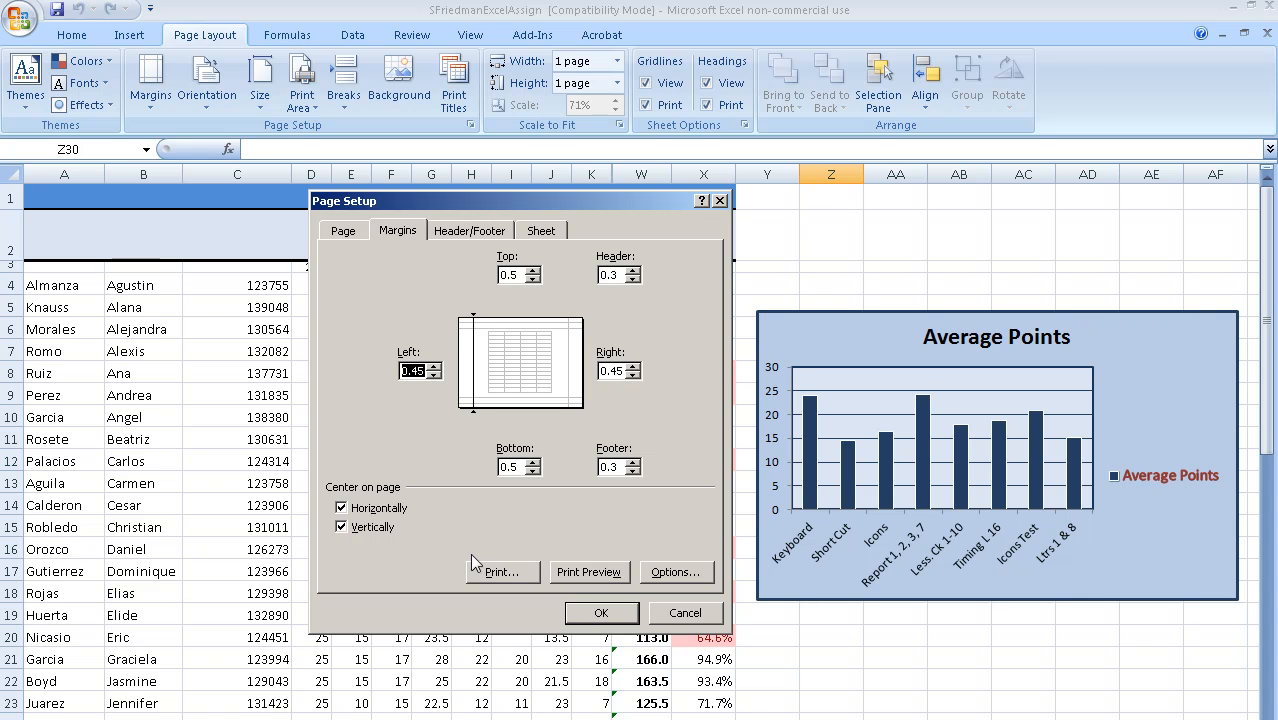
Try out the horizontal and vertical centering options for the page, separately and together
click(342, 509)
click(343, 526)
click(343, 510)
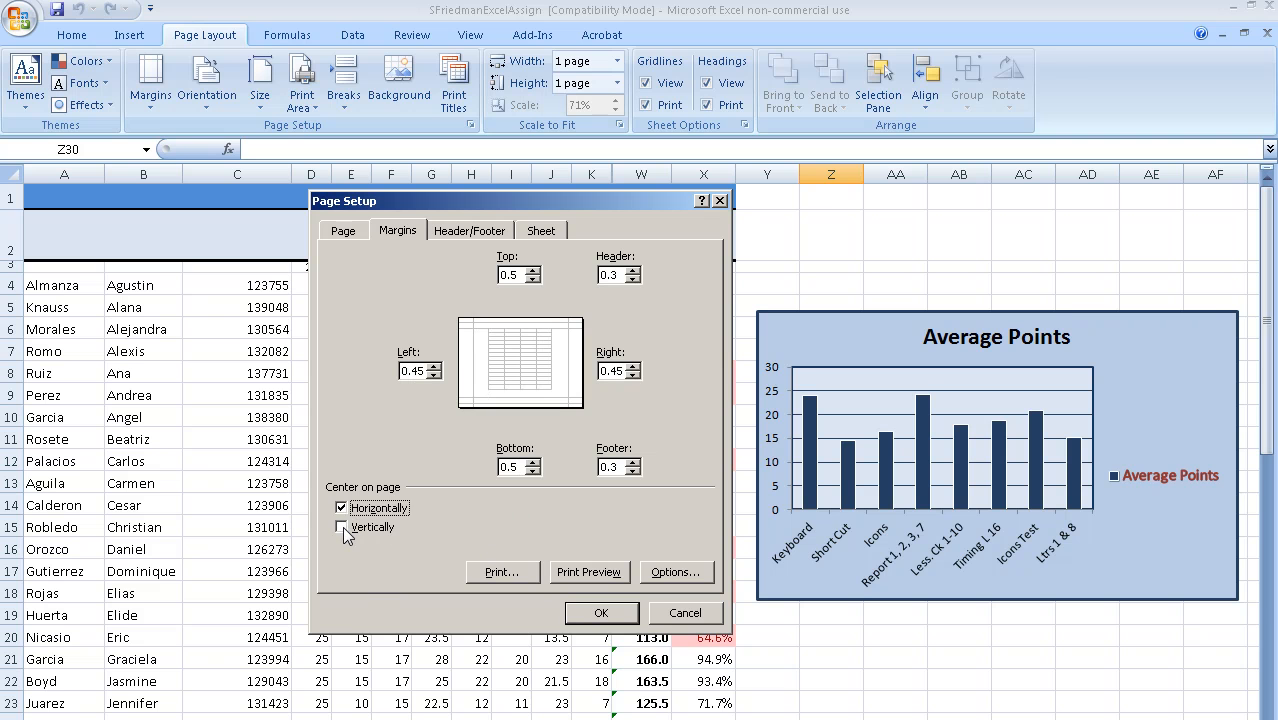
click(341, 526)
click(342, 508)
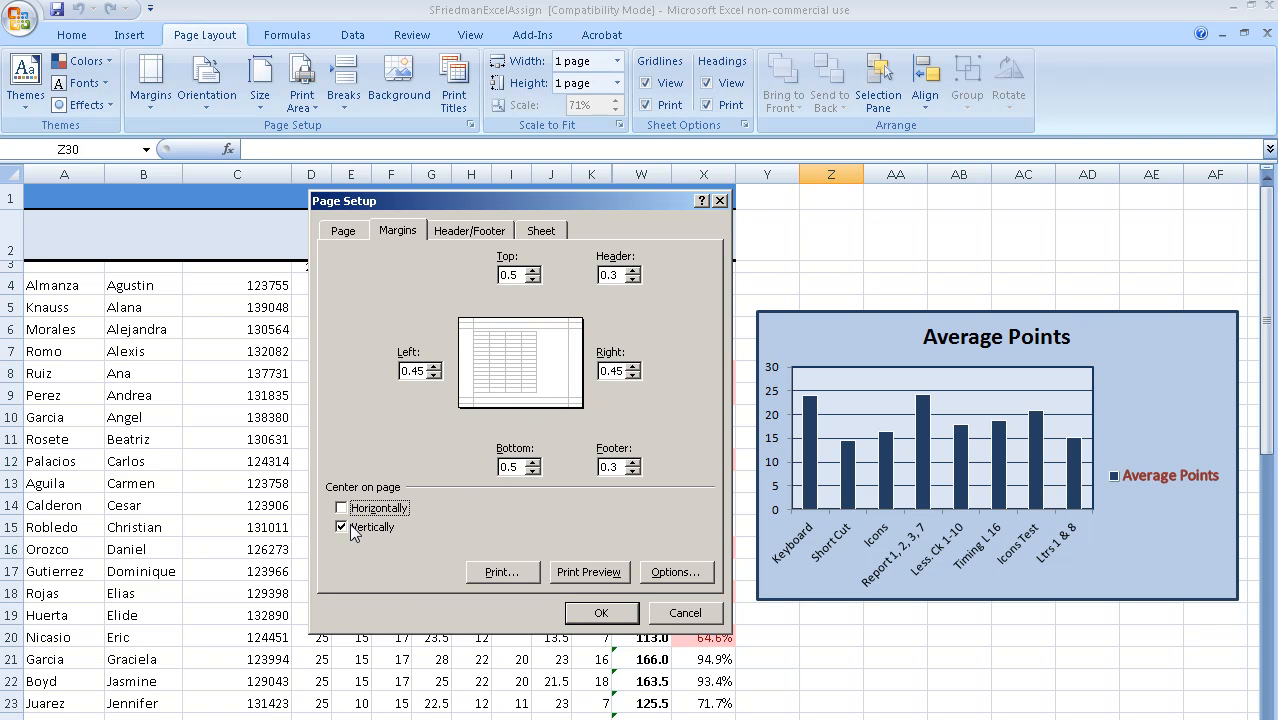
click(343, 527)
click(343, 527)
click(342, 508)
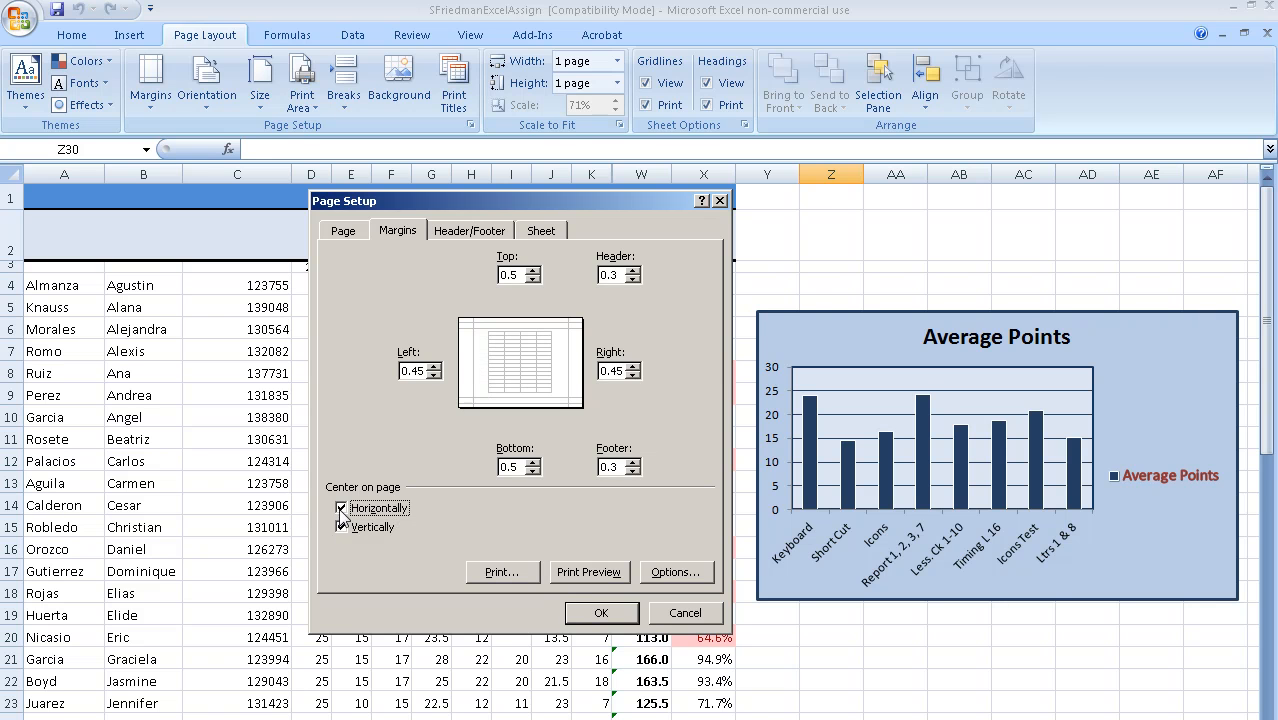
Examine the custom footer sections and the list of preset footers
click(503, 232)
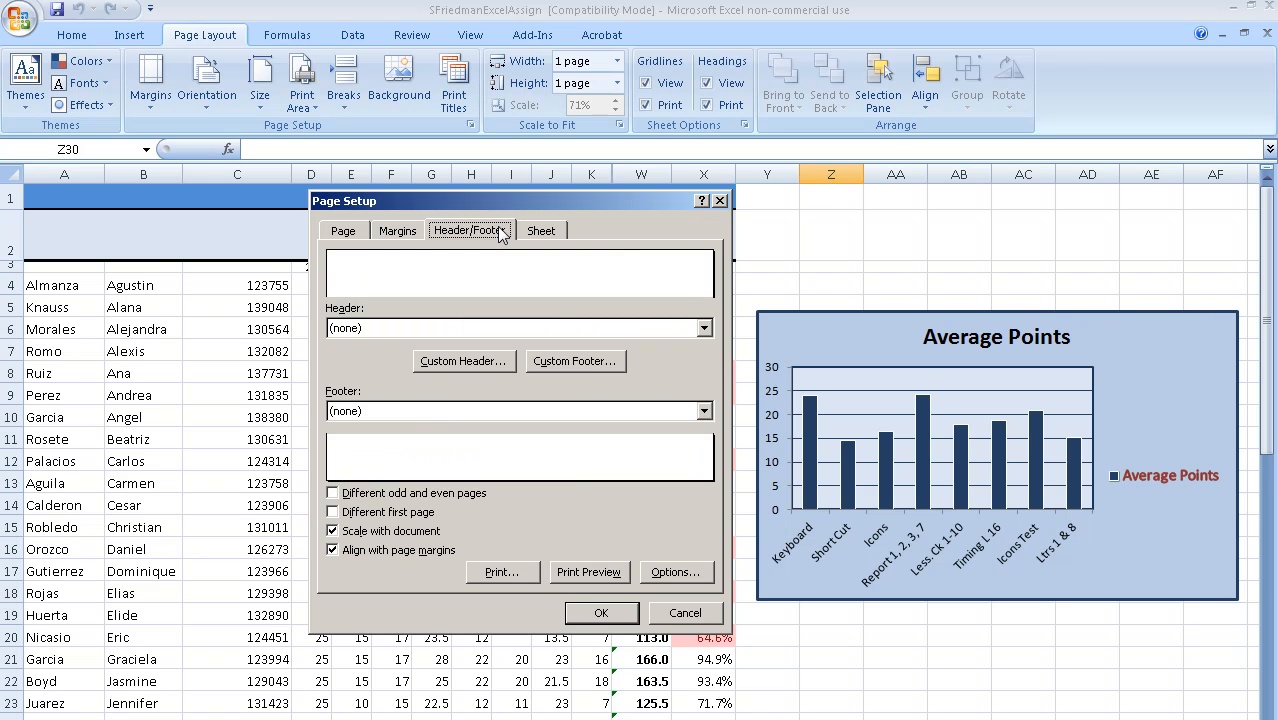
click(576, 362)
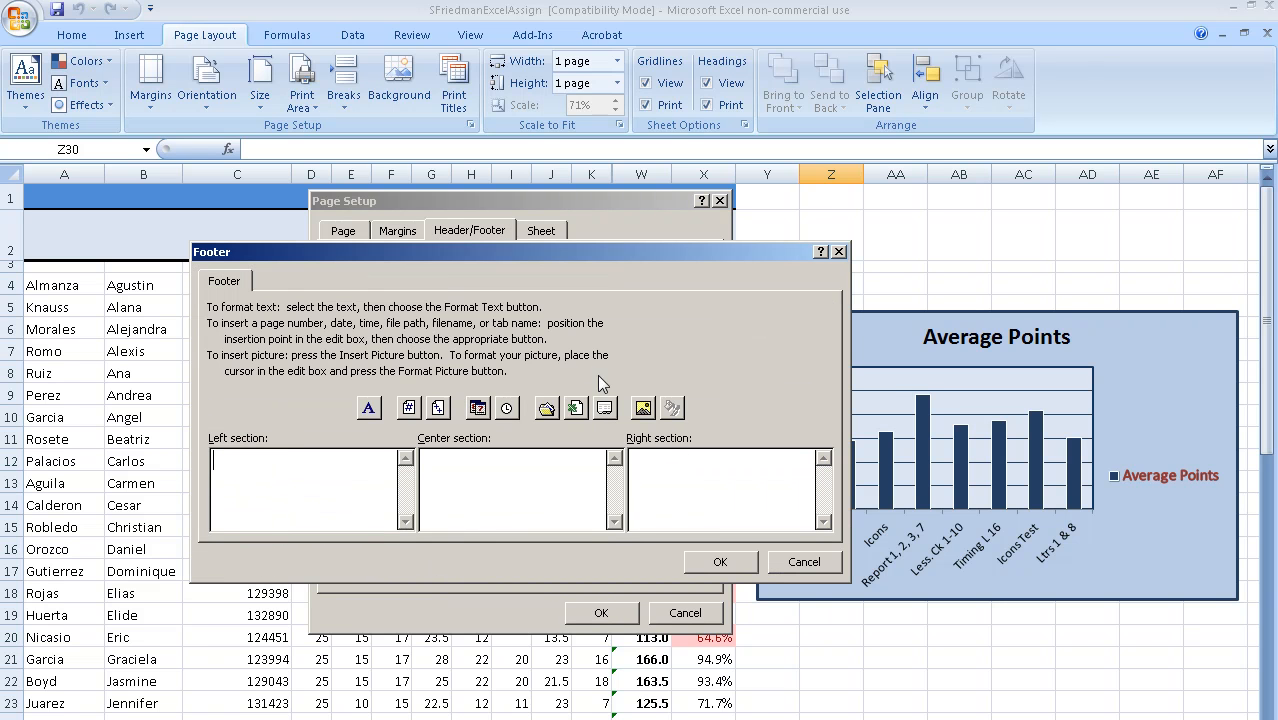
drag(534, 250, 614, 232)
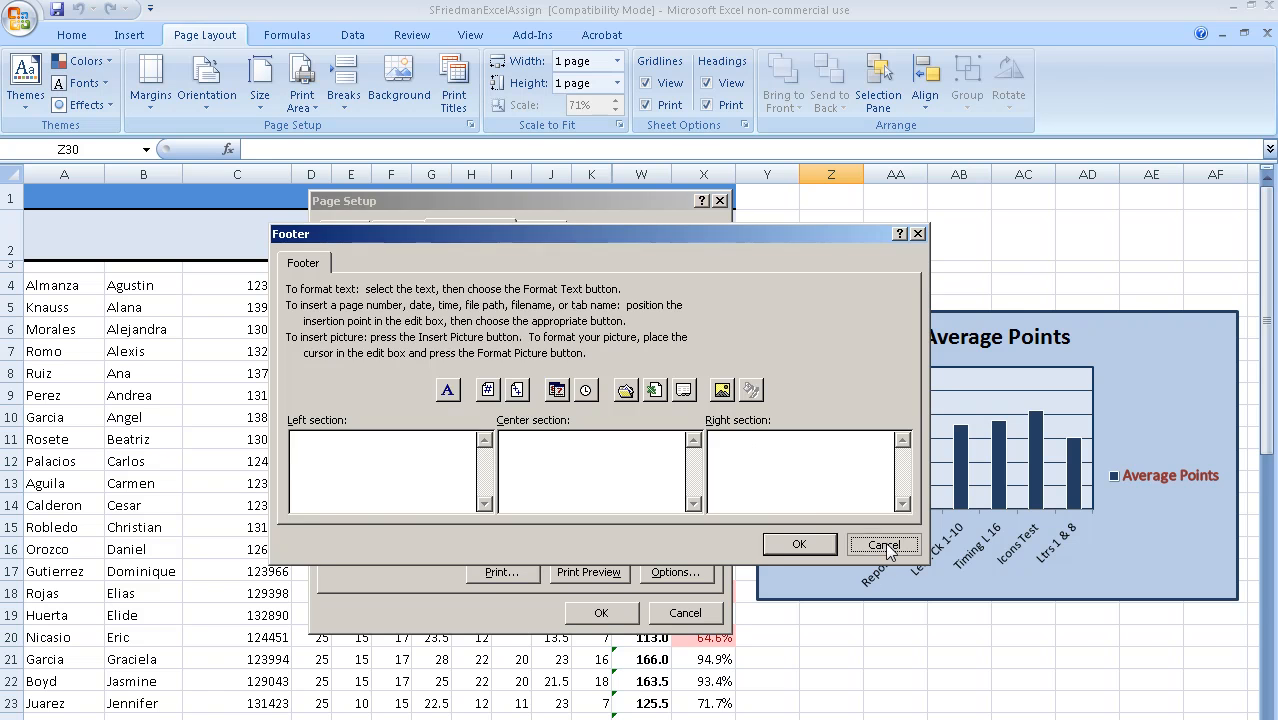
click(884, 542)
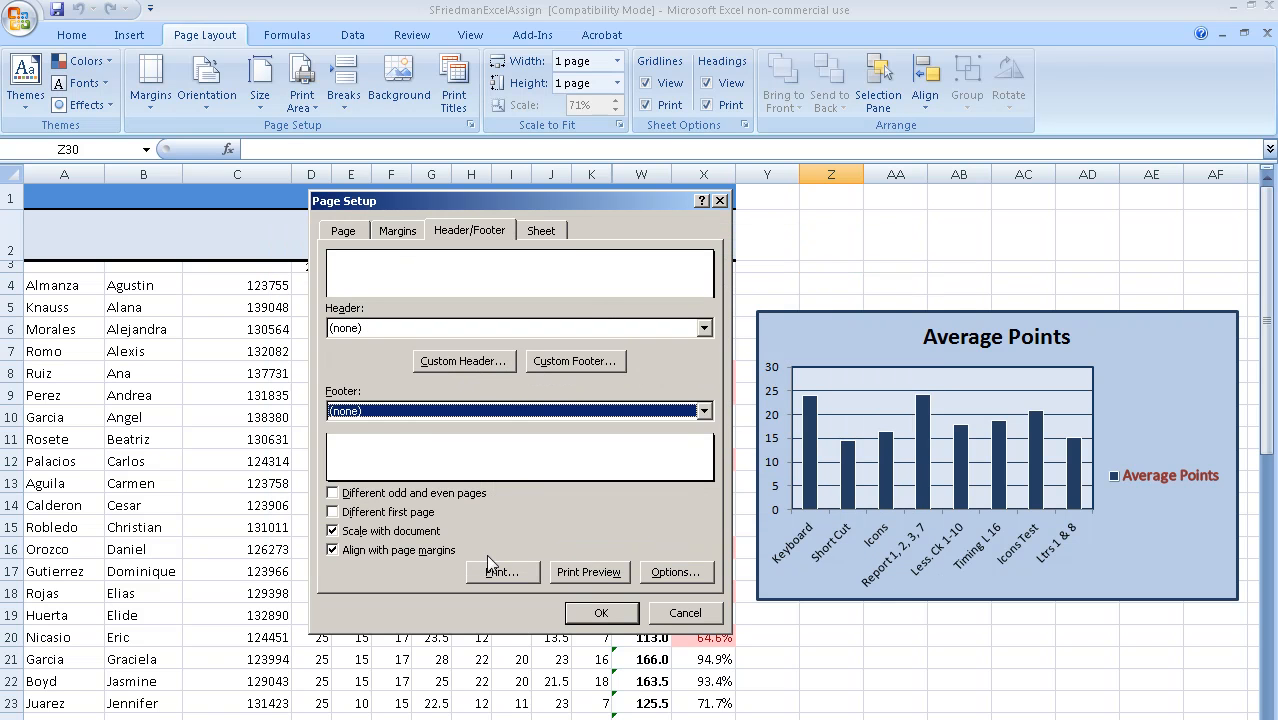
click(436, 412)
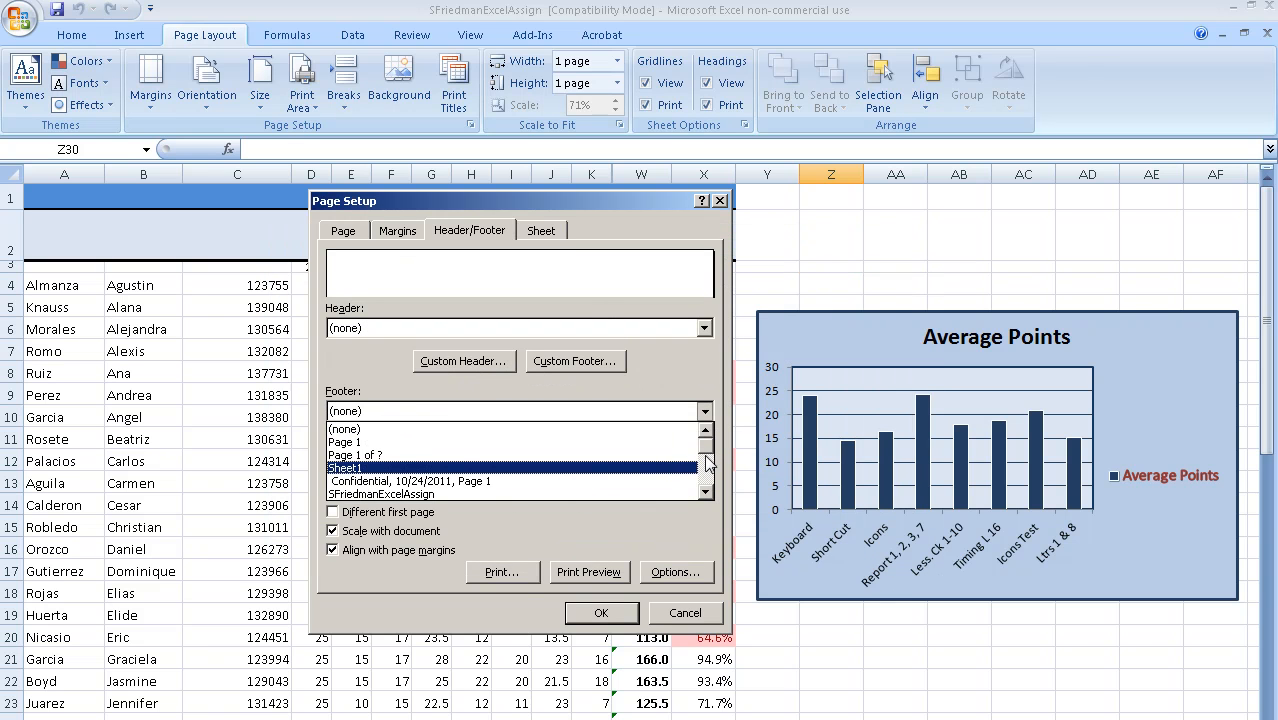
drag(709, 445, 552, 367)
Create a custom footer with "Name" in the left section, the sheet tab name in the center section and the file name in the right section
click(560, 364)
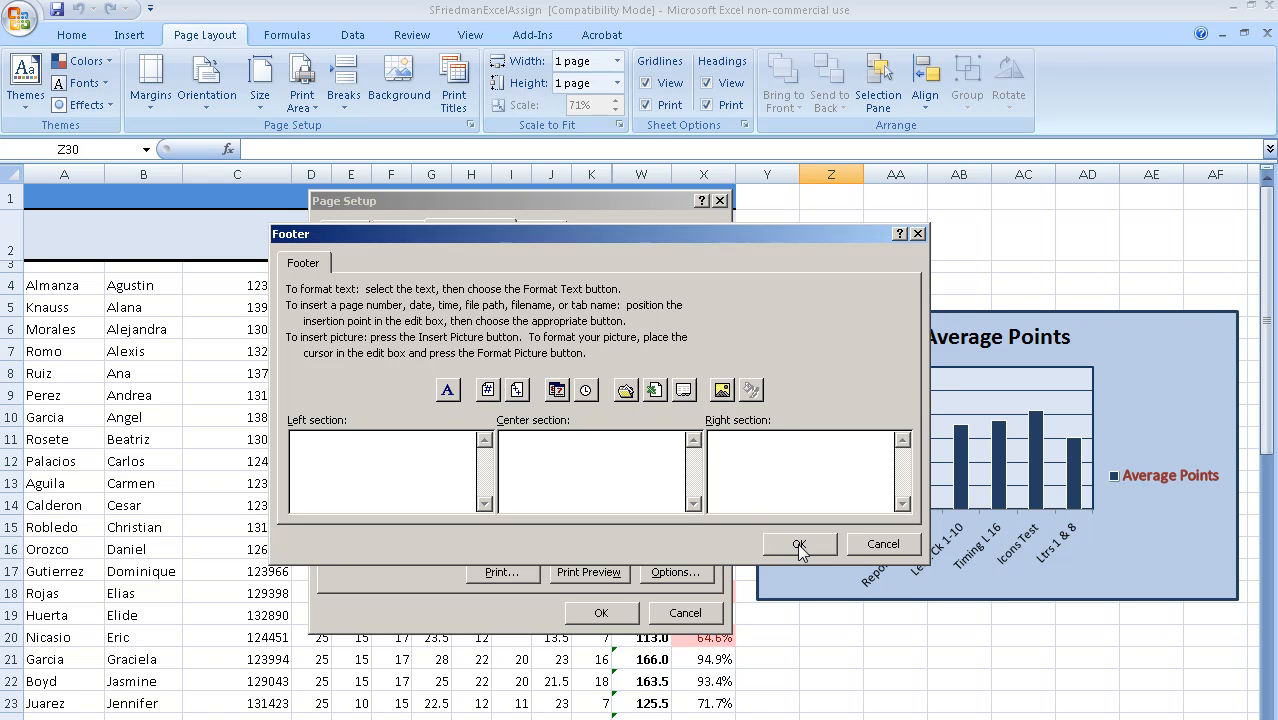
click(683, 392)
click(655, 391)
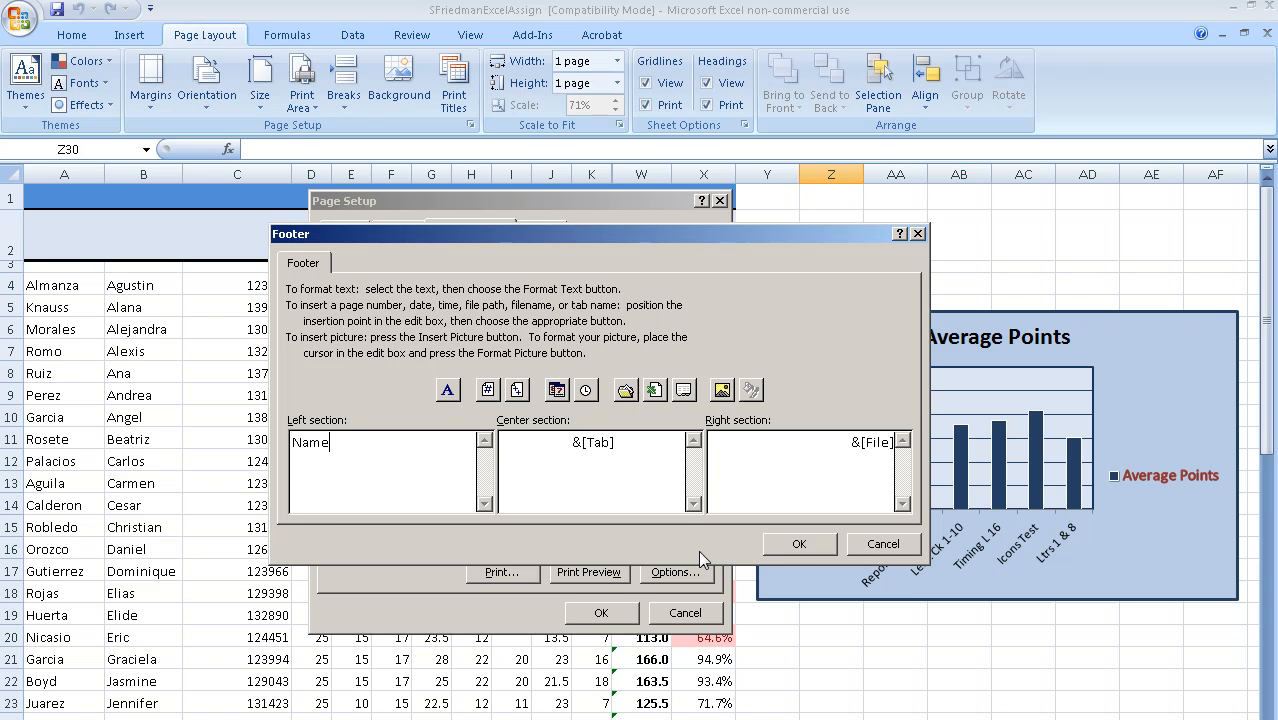
click(788, 551)
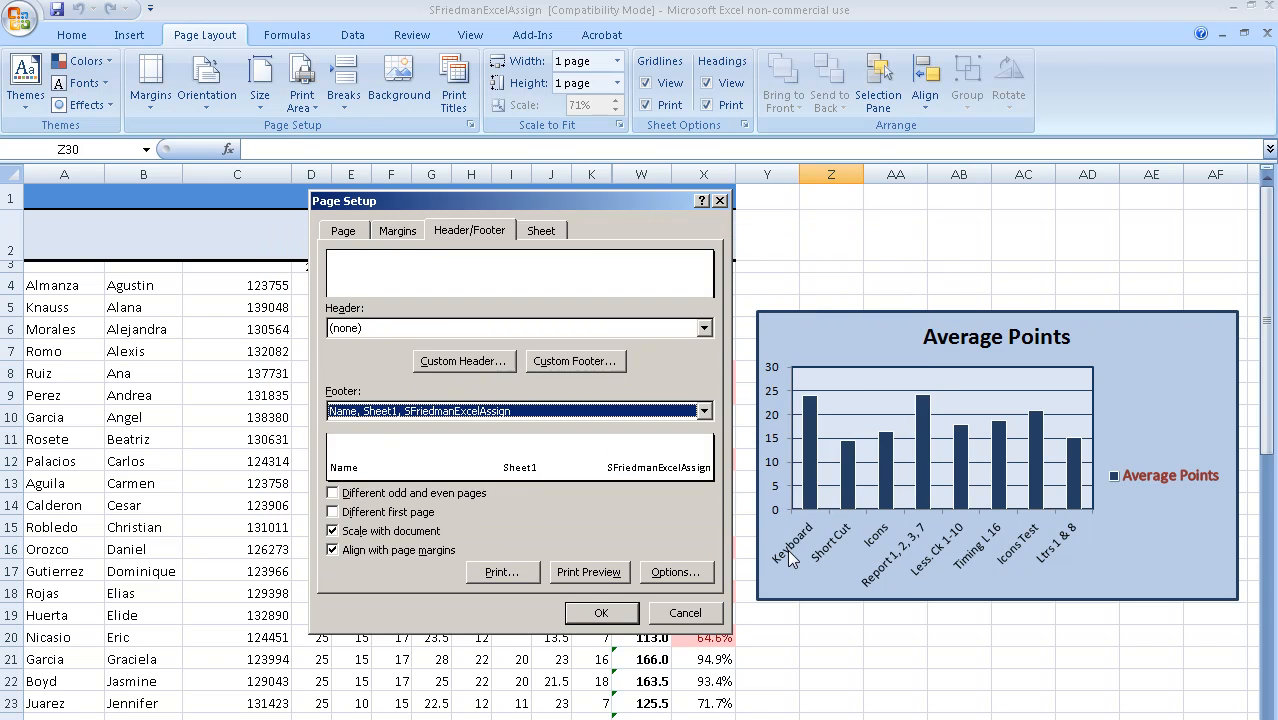
Have the gridlines printed with the sheet and check the page in a print preview
click(541, 230)
click(363, 376)
click(365, 375)
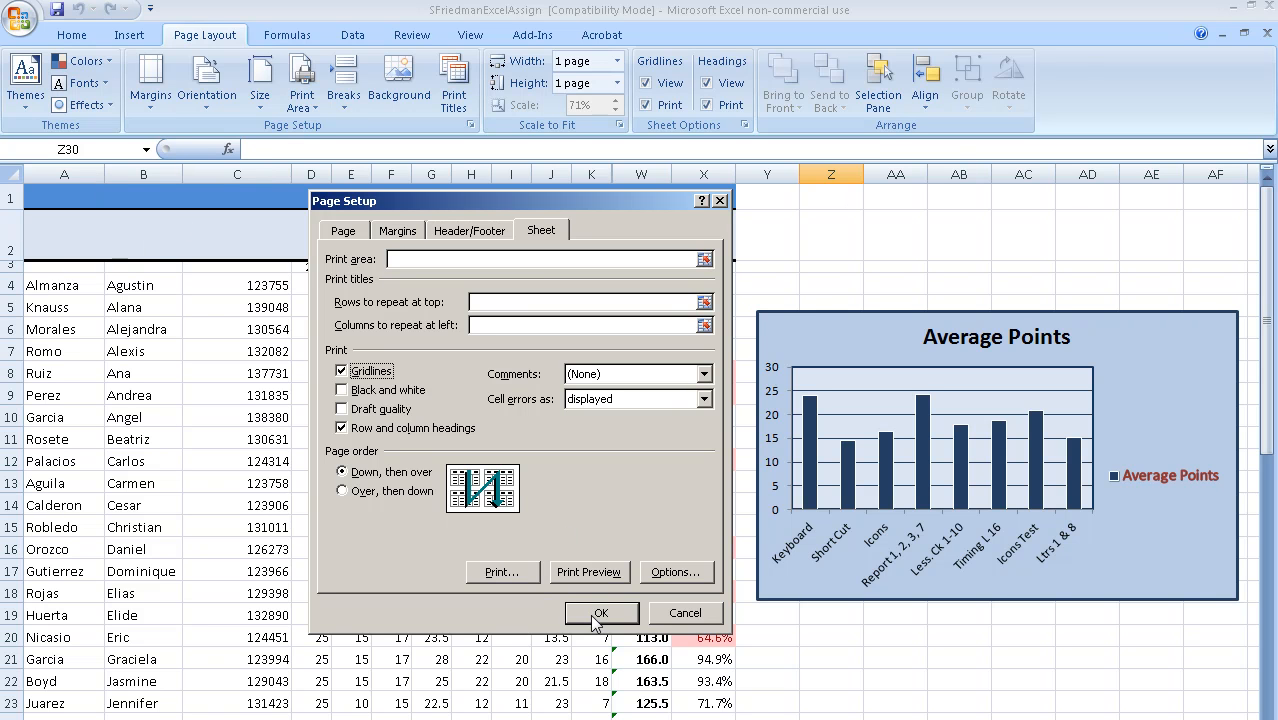
click(584, 572)
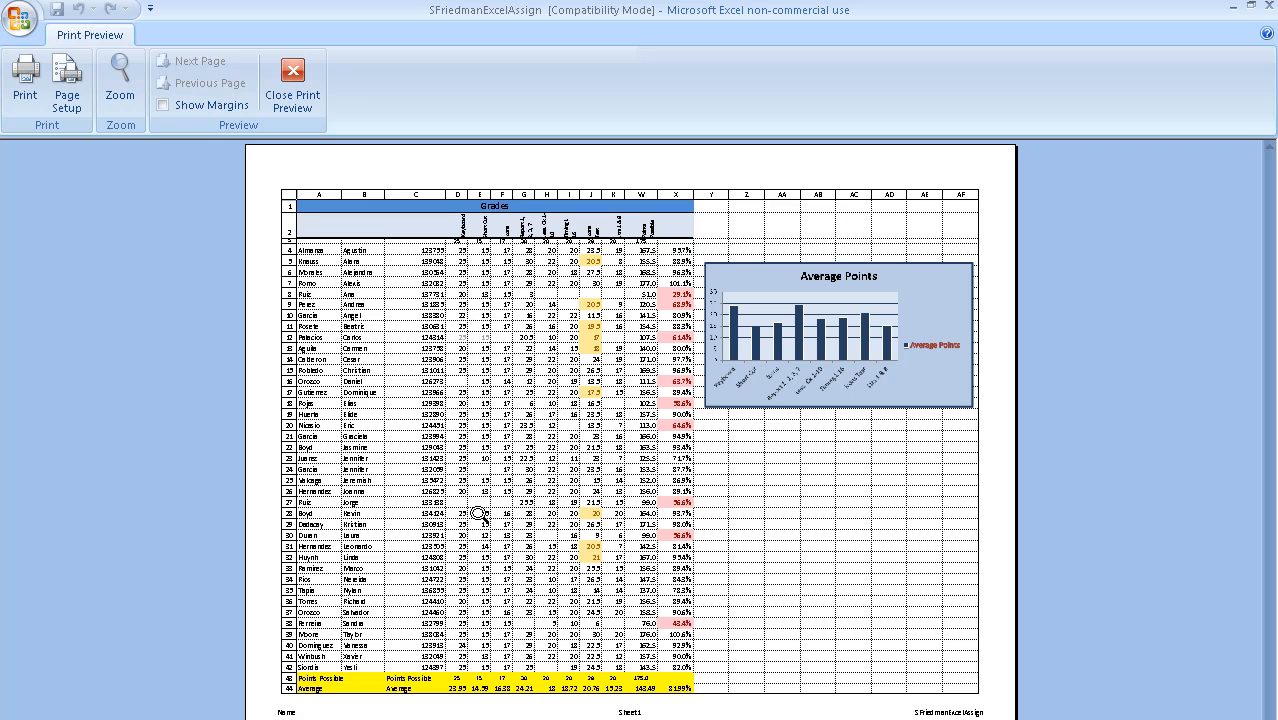
click(285, 95)
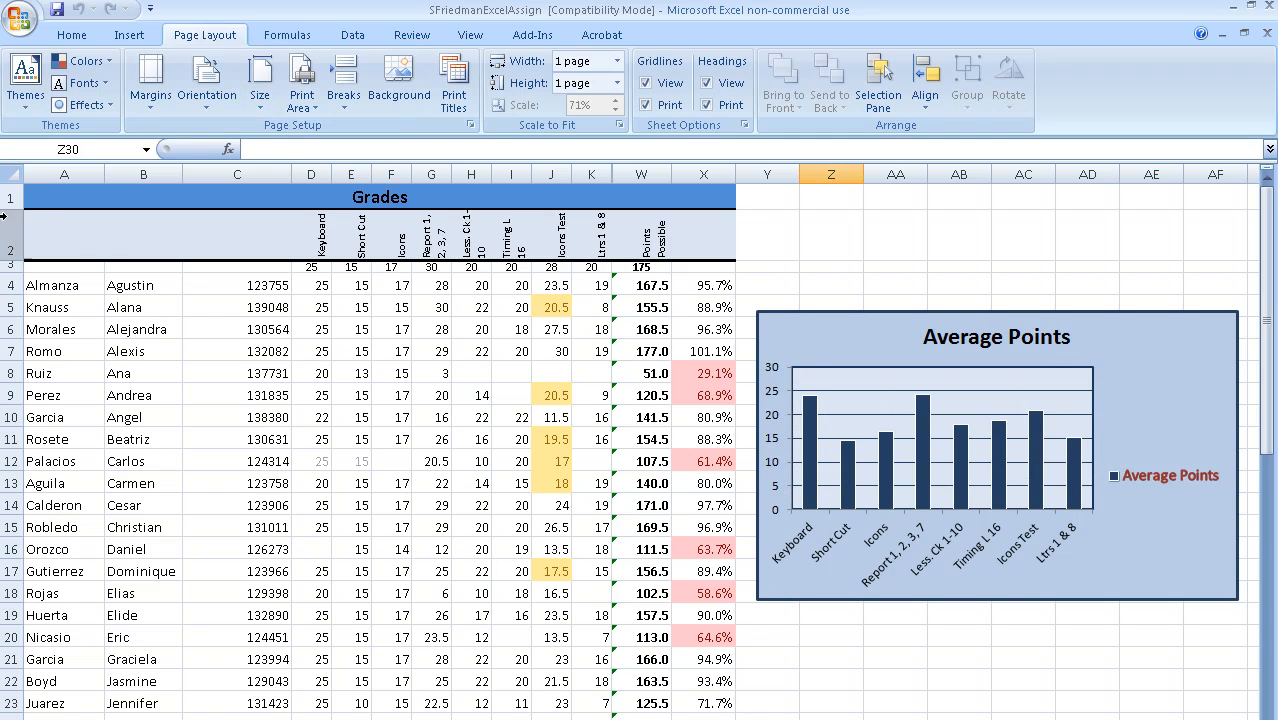
Try selecting the grades table alone from the Grades title through the Average row, and the Average Points chart alone
mouse_move(36, 203)
mouse_down()
mouse_move(88, 280)
mouse_move(78, 607)
mouse_move(100, 712)
mouse_move(122, 638)
mouse_up()
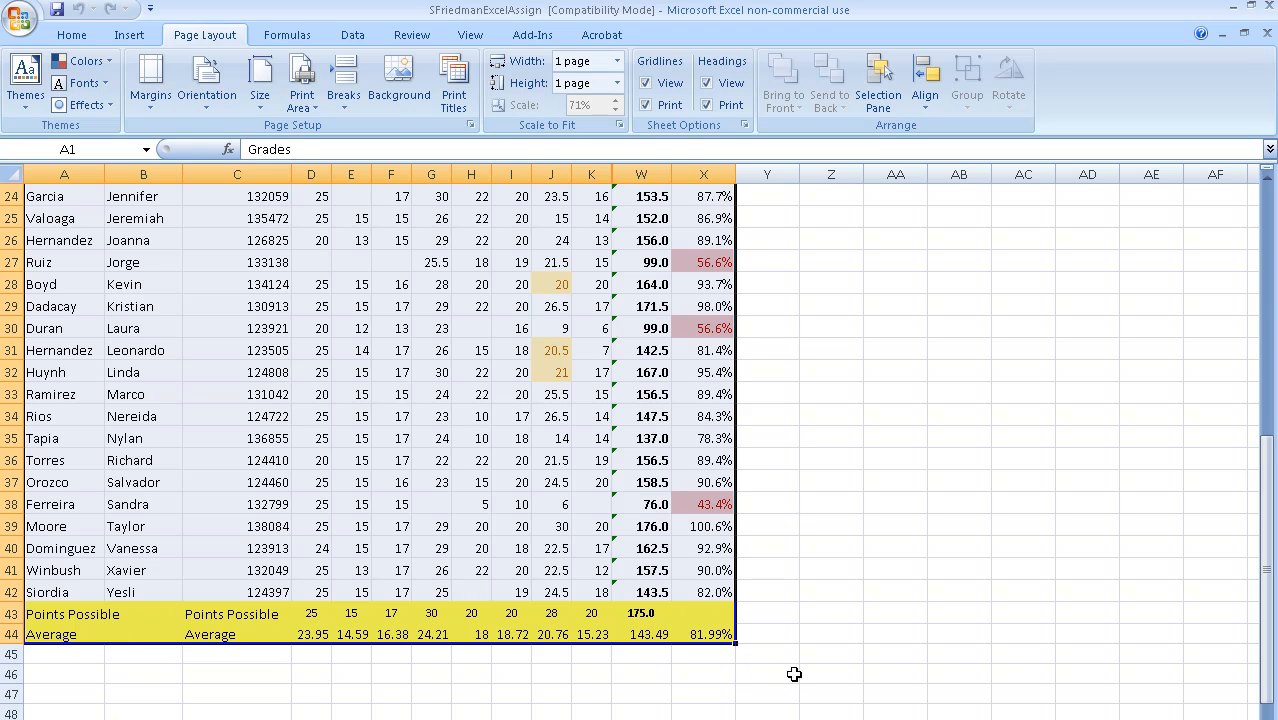
drag(1270, 545, 1272, 318)
click(1168, 414)
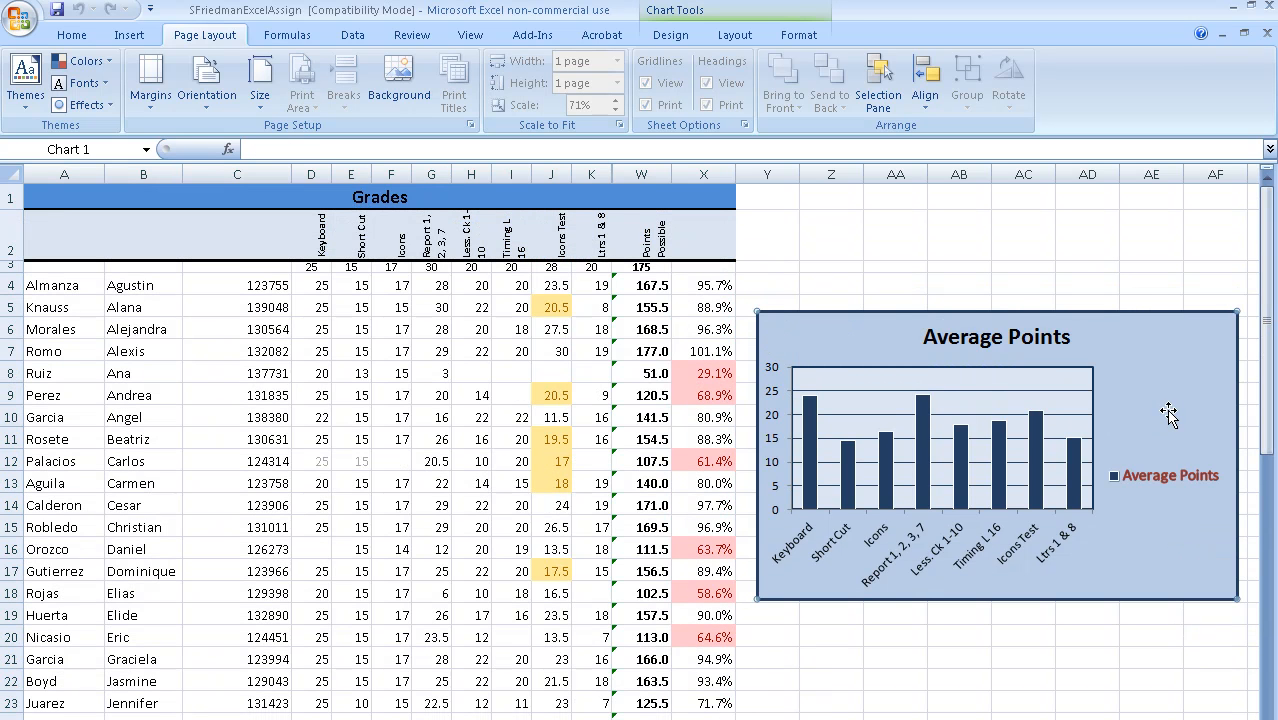
click(957, 638)
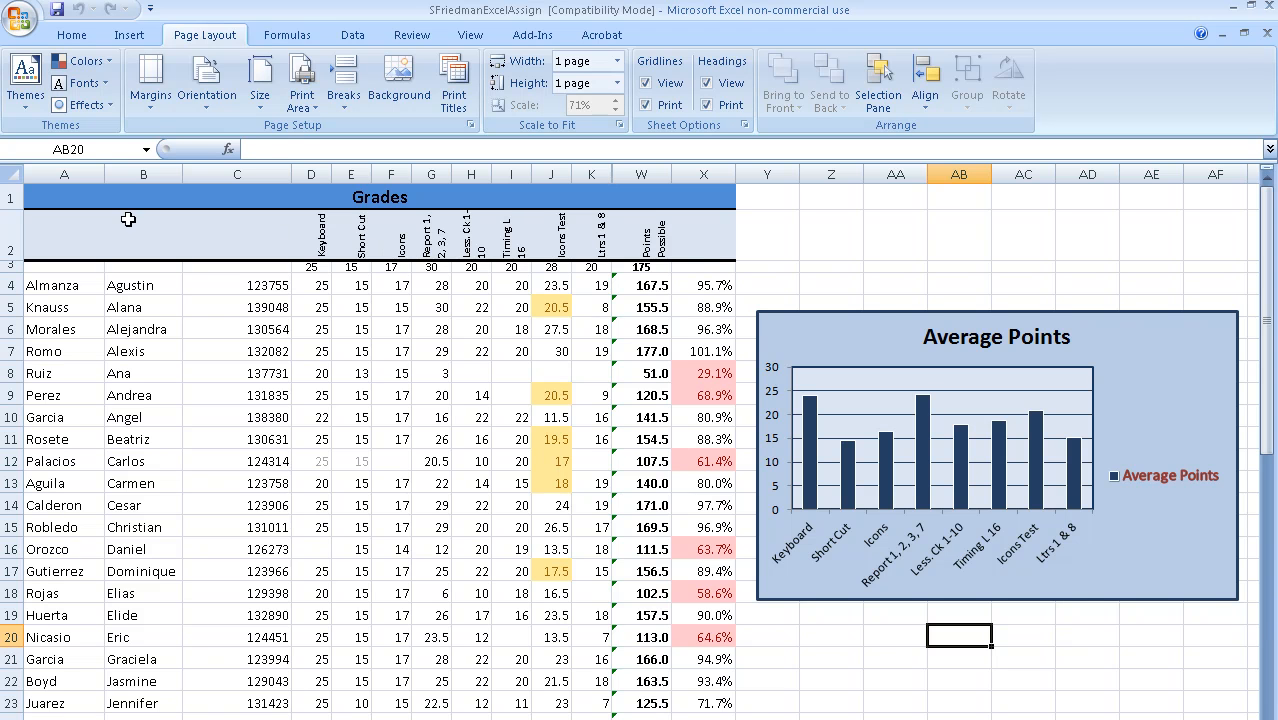
Select the grades table together with the Average Points chart, starting at A1, and check the page in a print preview
drag(40, 194, 1205, 637)
drag(1270, 612, 1268, 372)
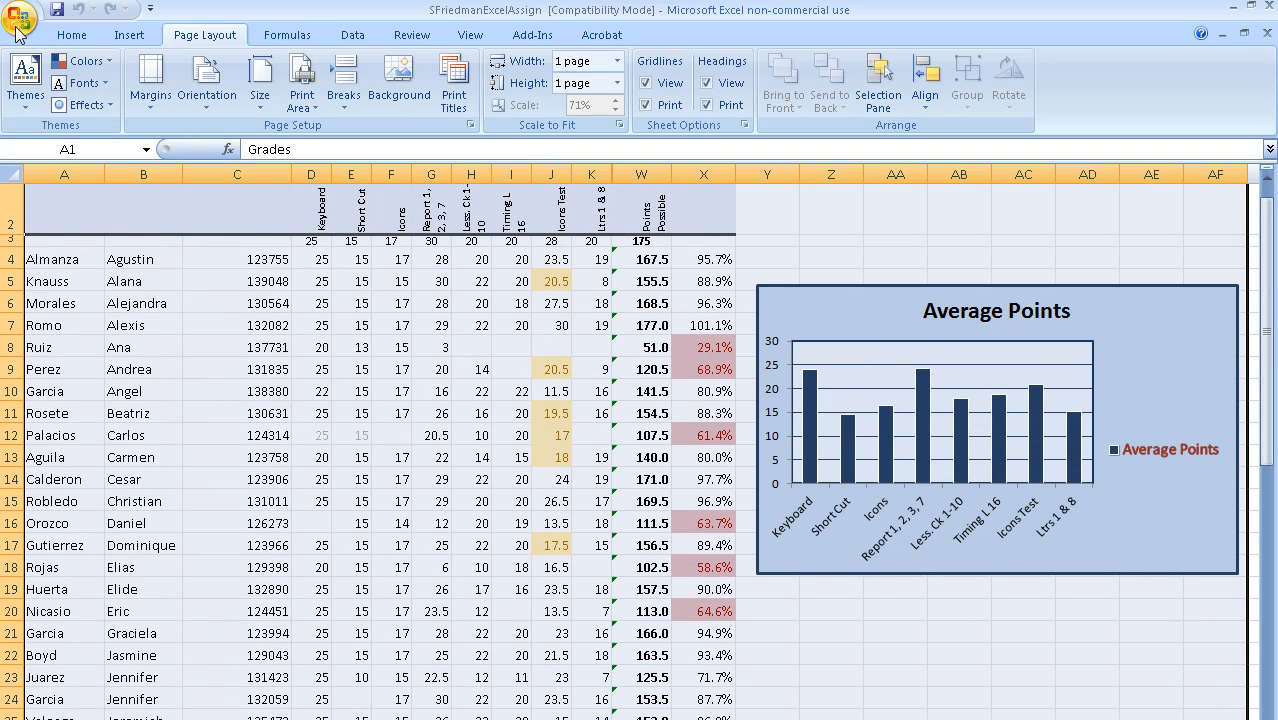
click(21, 19)
mouse_move(62, 284)
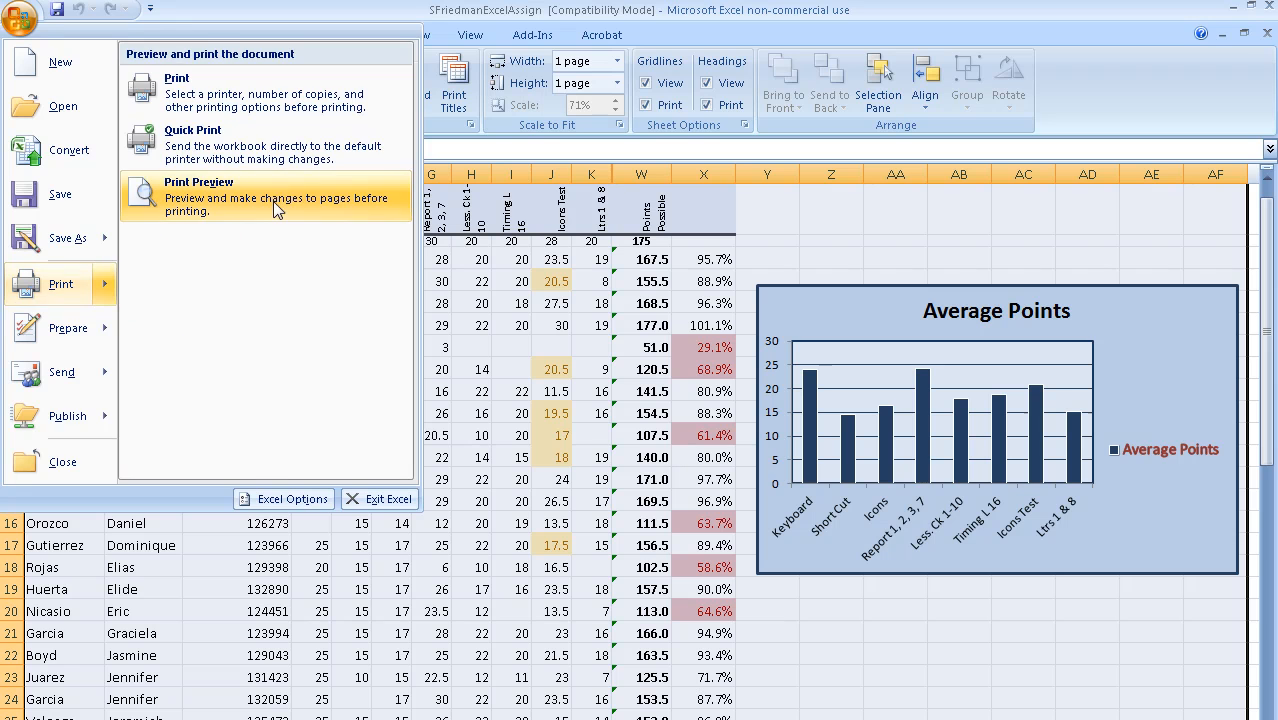
click(276, 205)
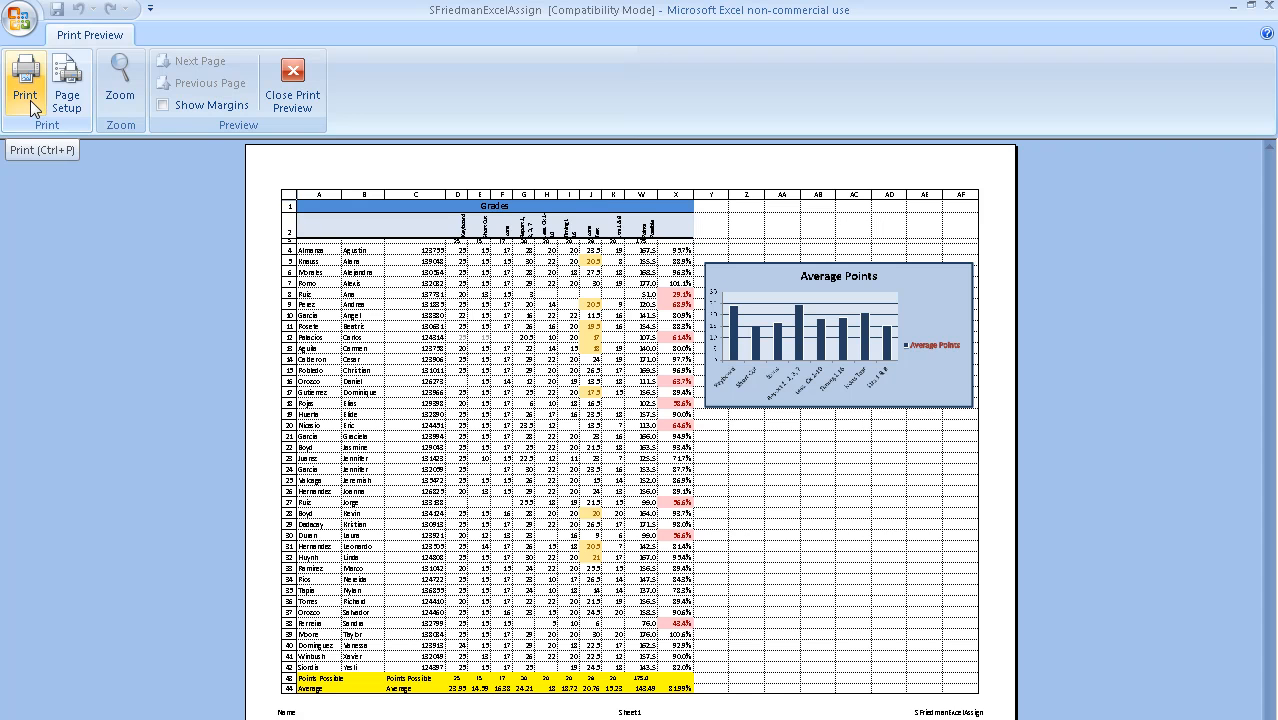
click(295, 82)
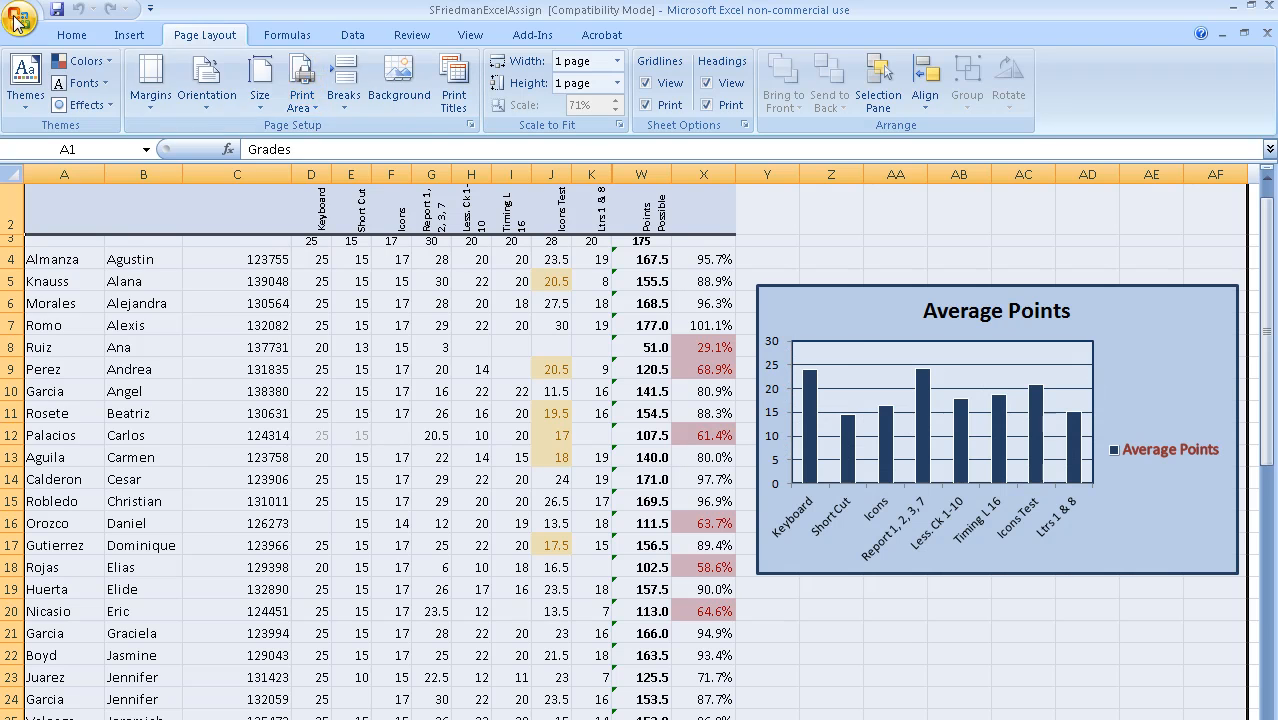
Set the print options to print only the selection with a page range, and check the page in a print preview
click(19, 20)
mouse_move(22, 295)
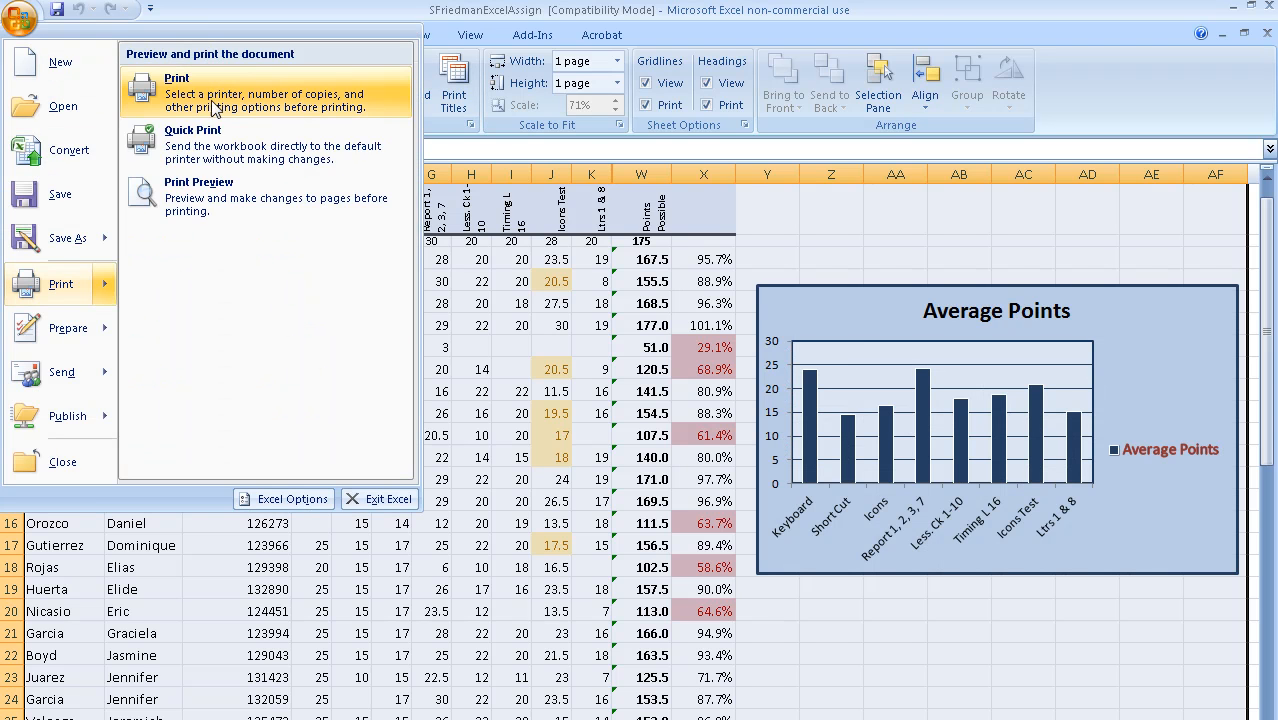
click(214, 104)
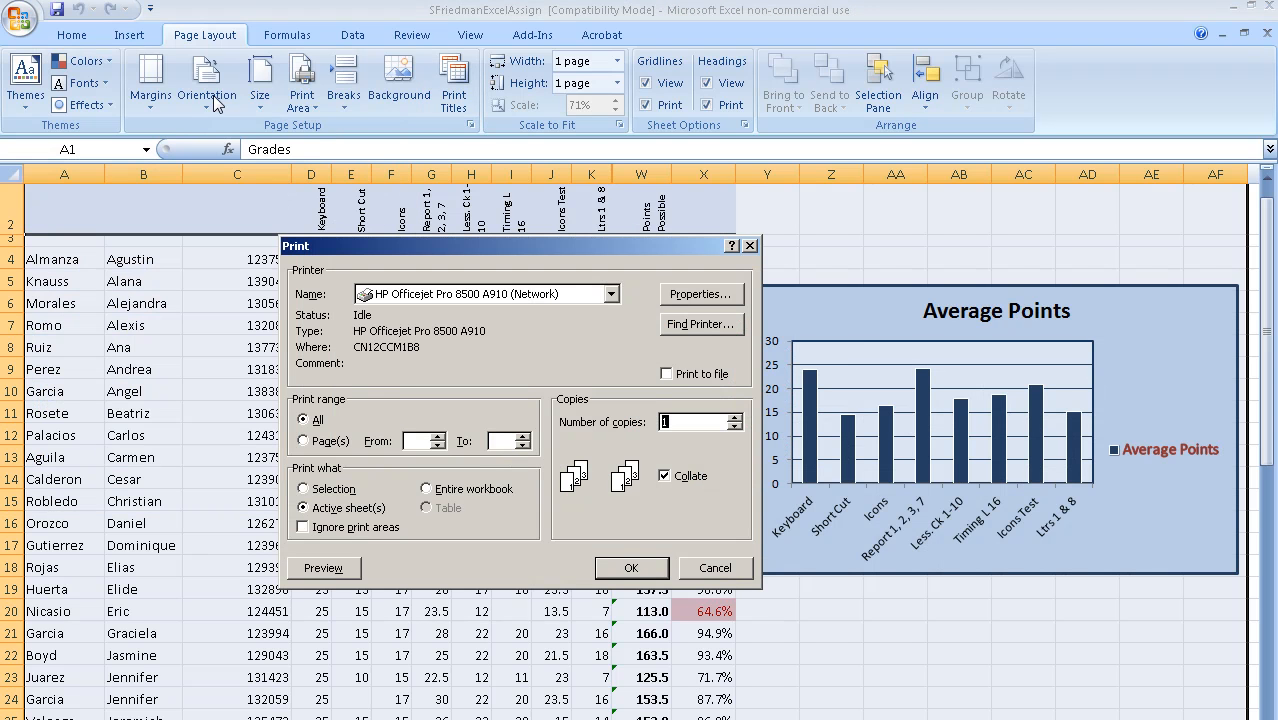
click(303, 488)
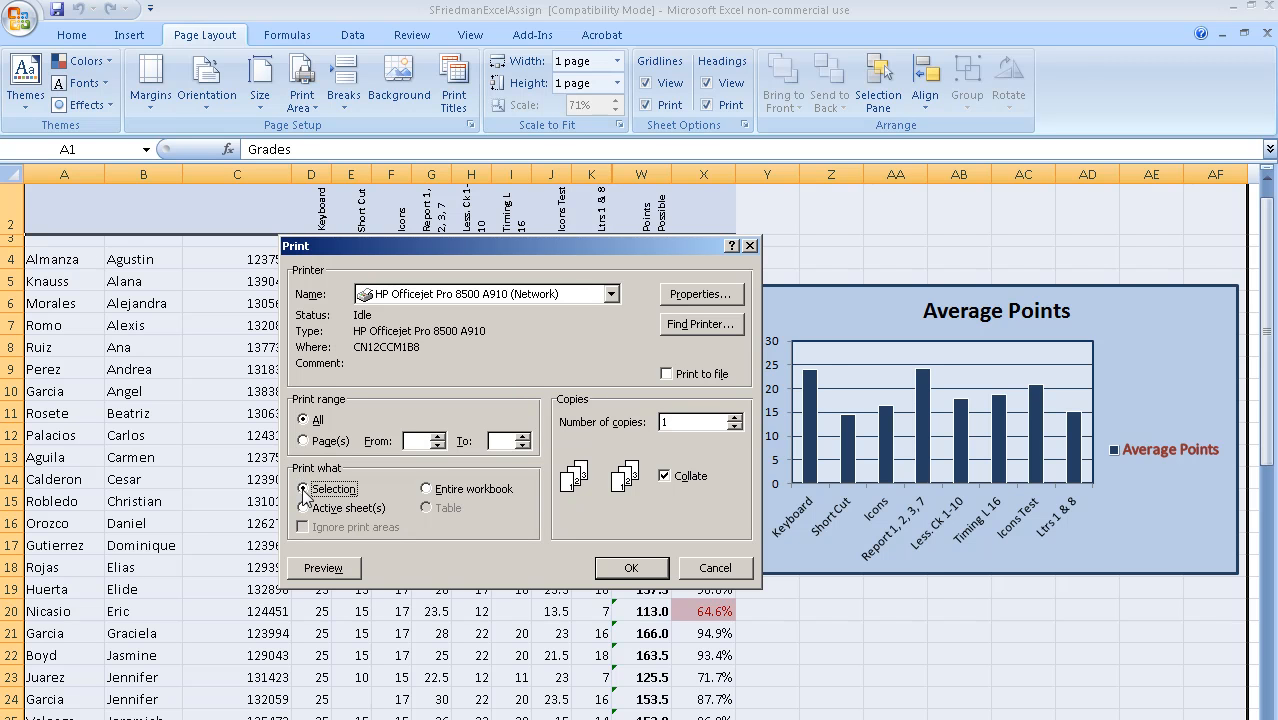
click(303, 441)
click(437, 436)
click(522, 436)
click(623, 569)
click(310, 576)
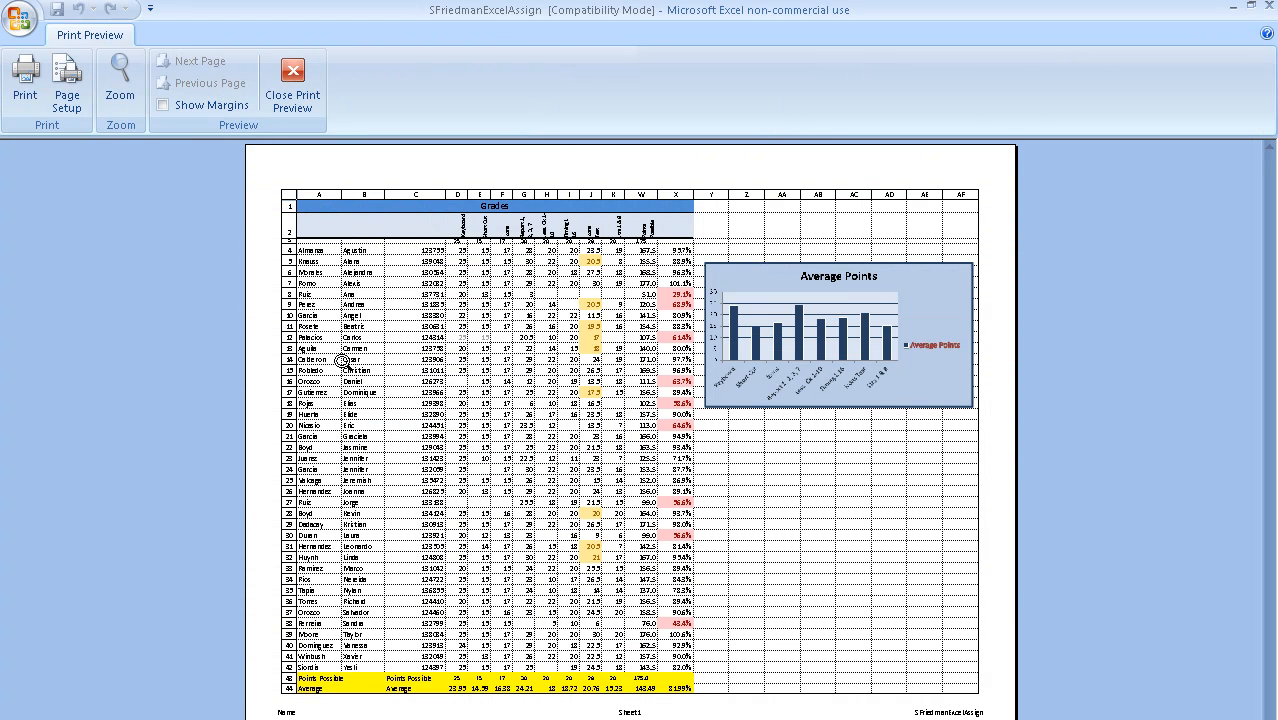
click(297, 77)
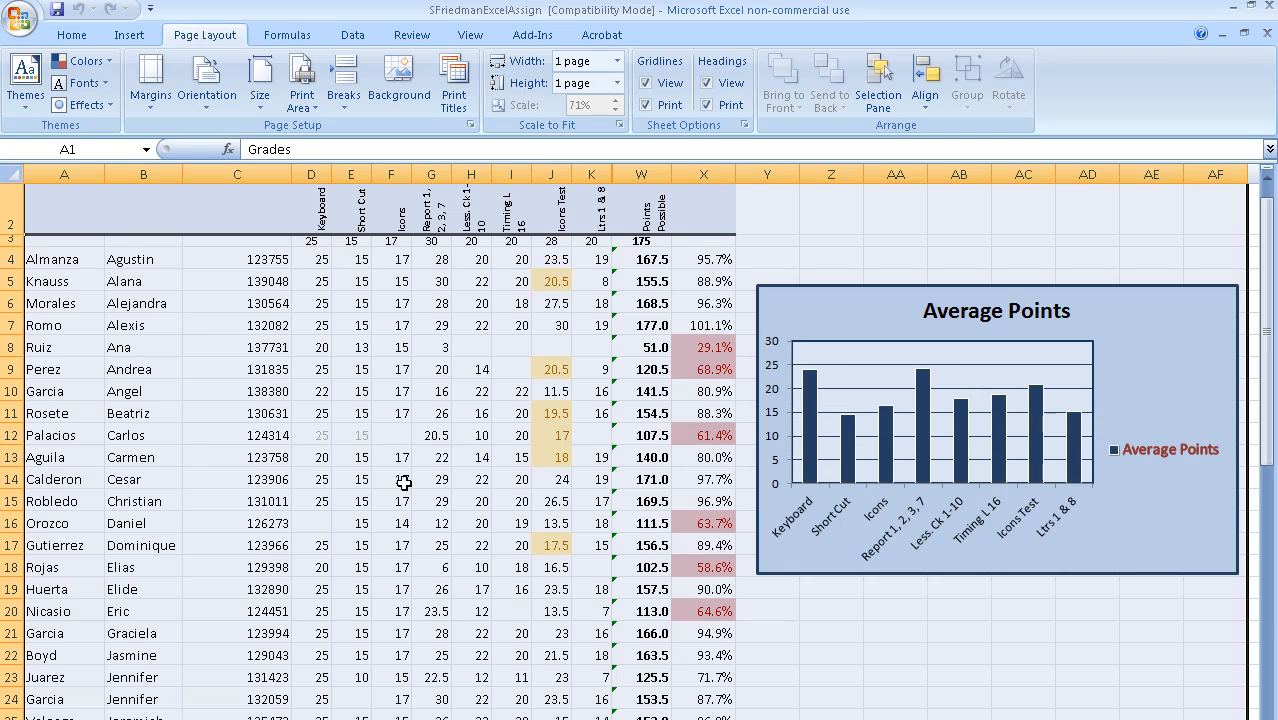
Freeze the panes at cell C4 so that rows 1 to 3 and columns A and B stay in view
click(289, 418)
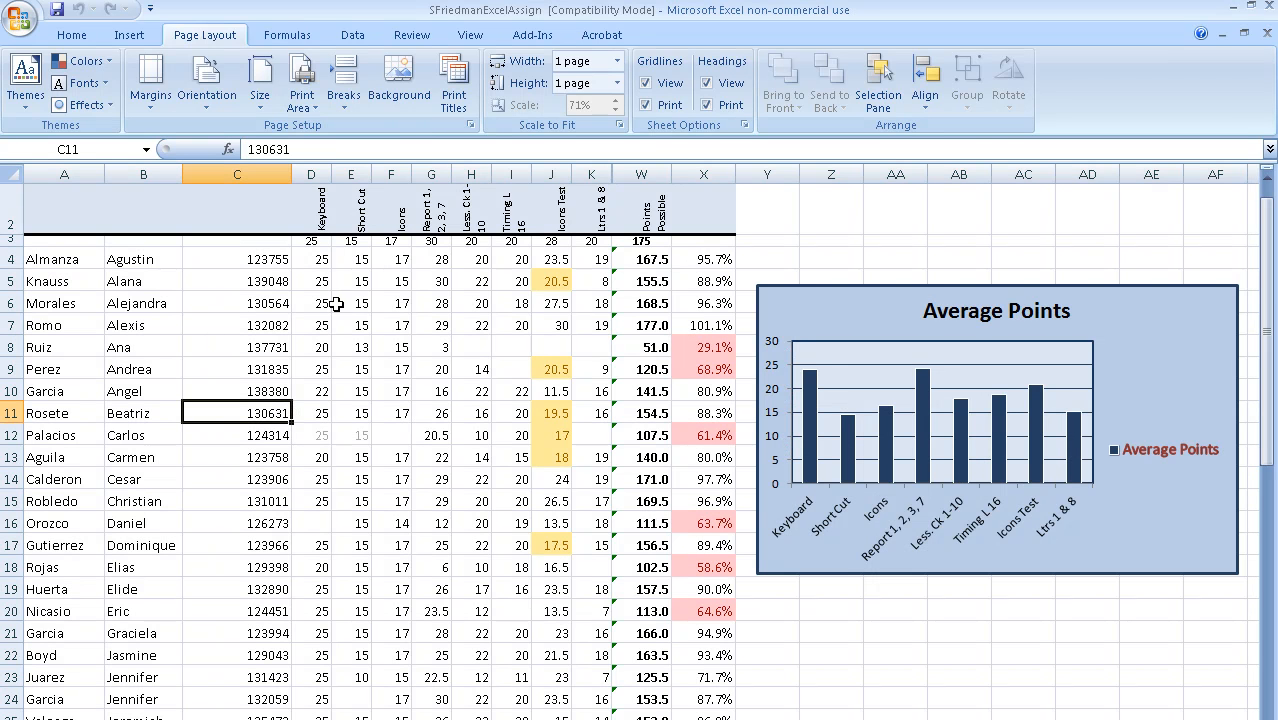
scroll(168, 406, up, 1)
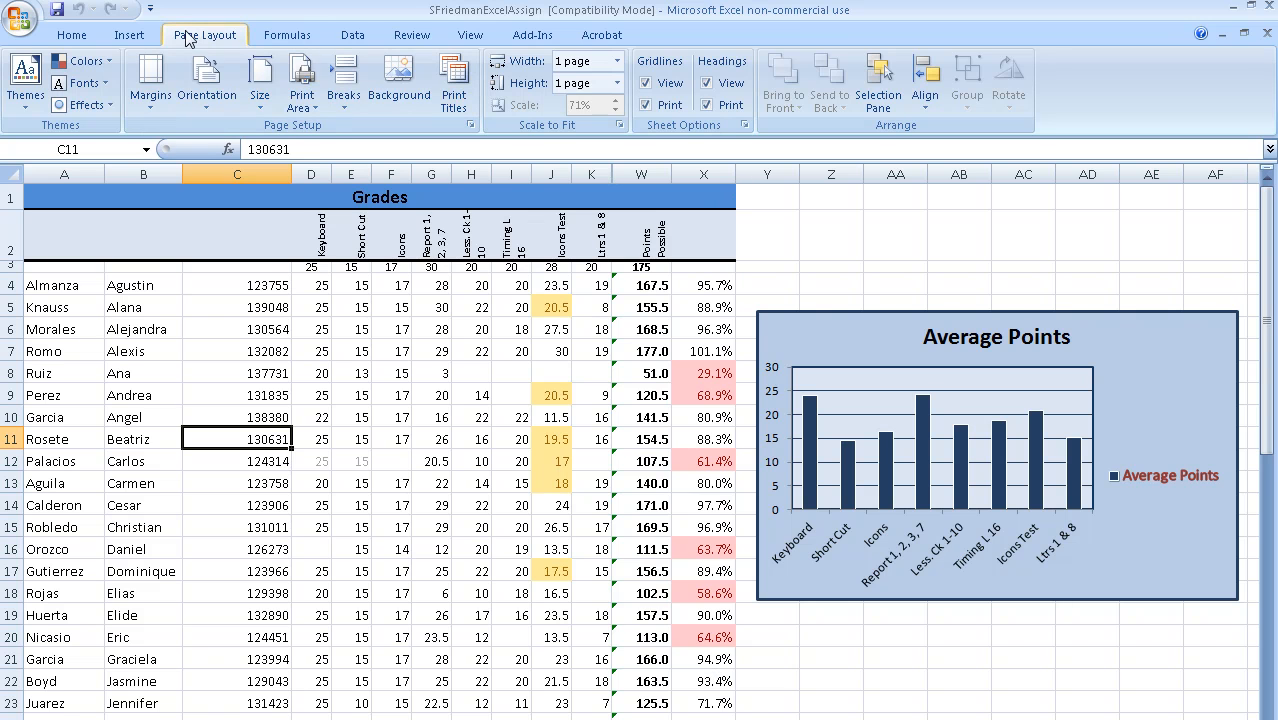
click(469, 36)
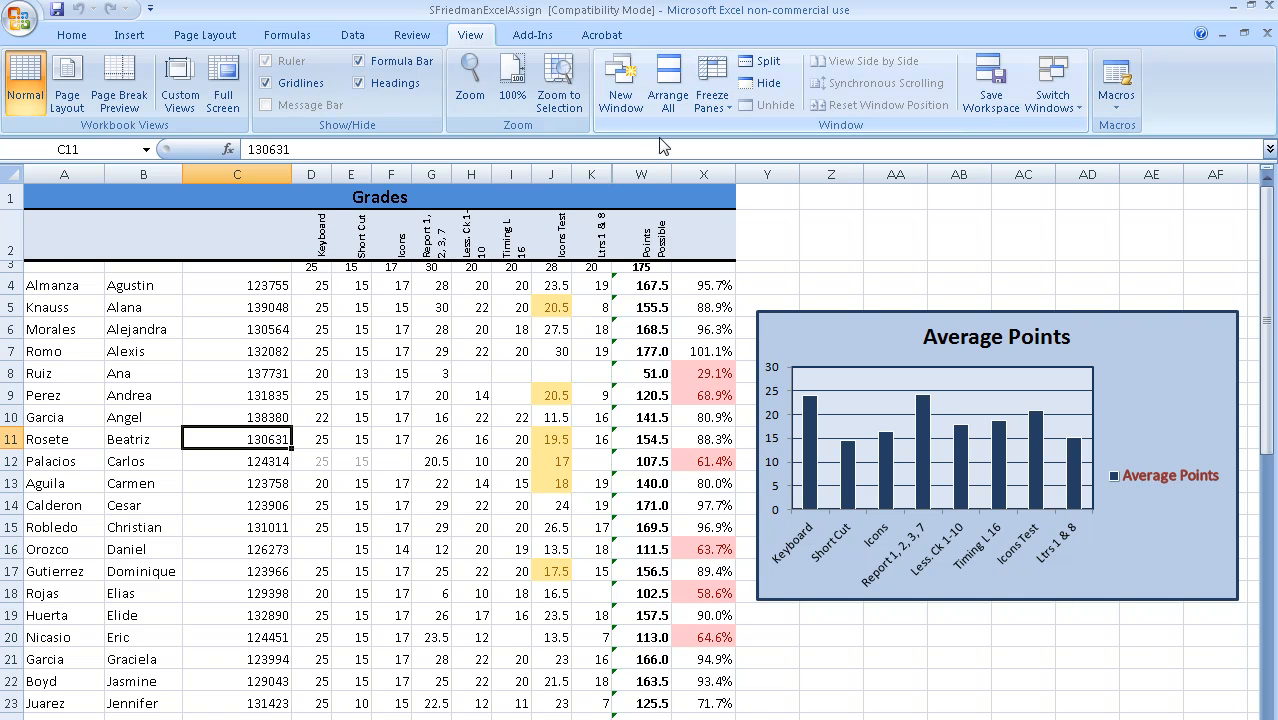
click(229, 284)
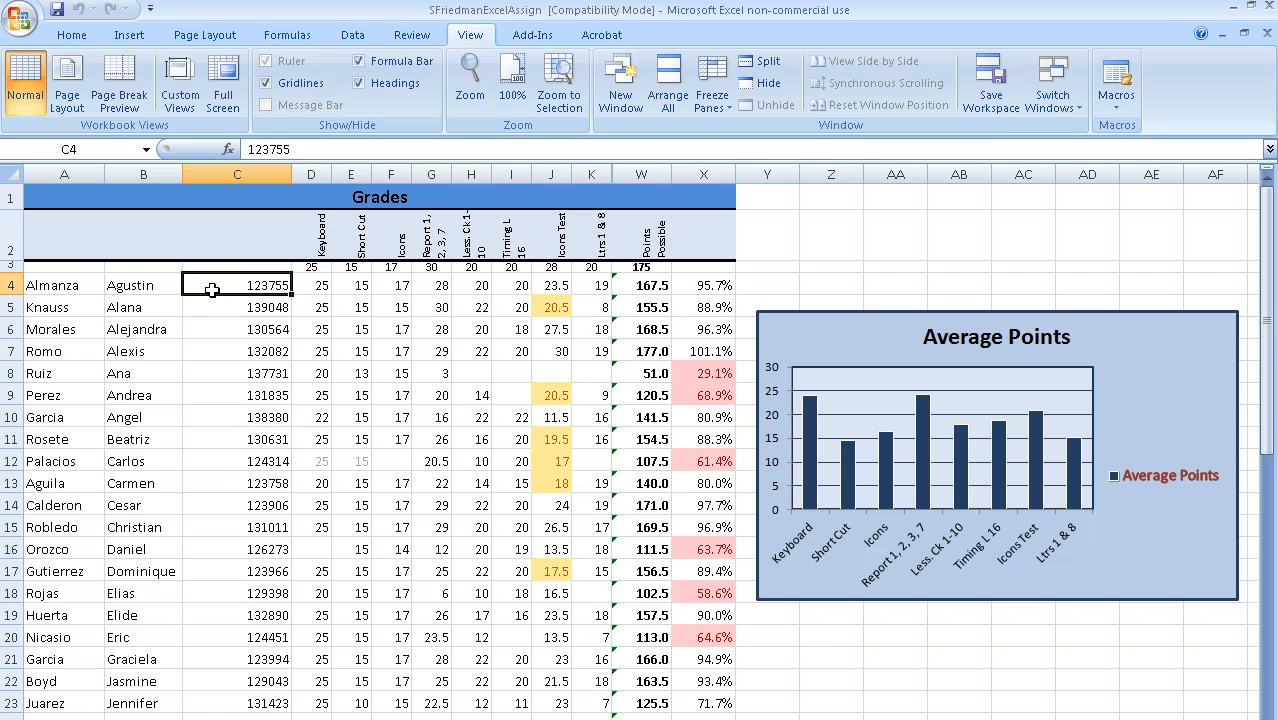
click(712, 98)
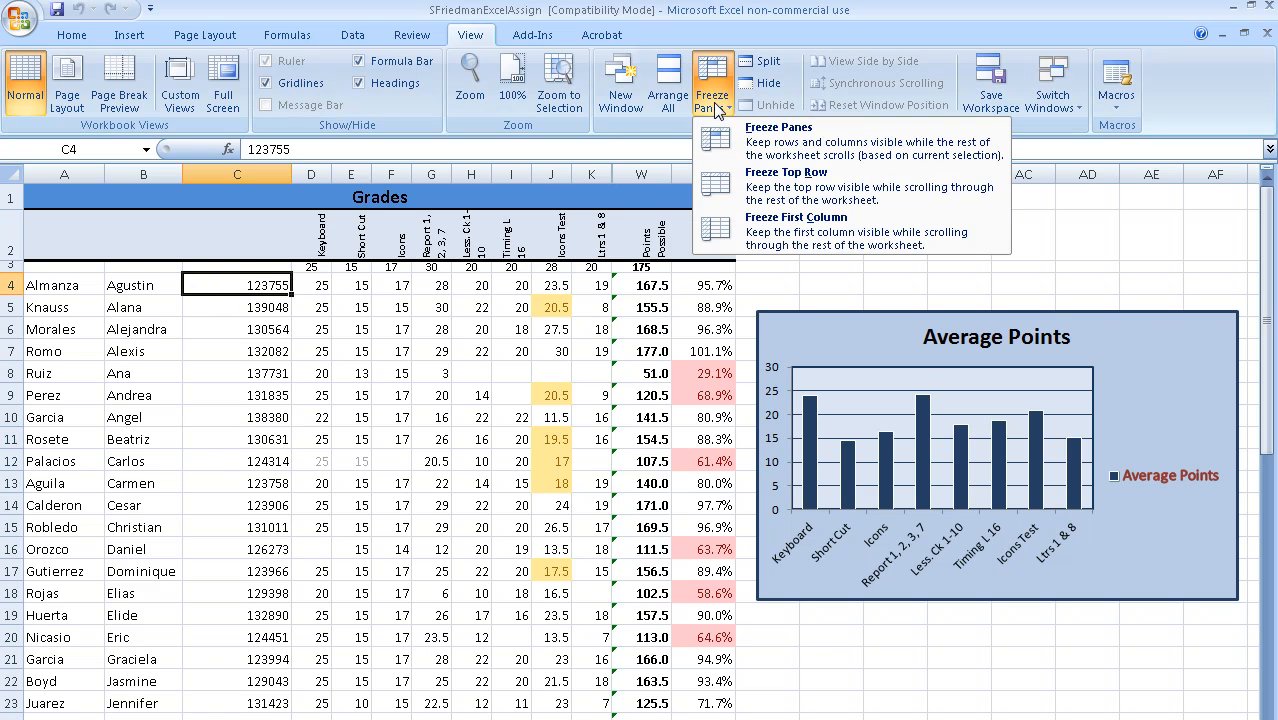
click(797, 150)
Check the frozen headings and names against the grades down to the Average row and back up to the first student
scroll(222, 381, down, 10)
scroll(222, 381, down, 10)
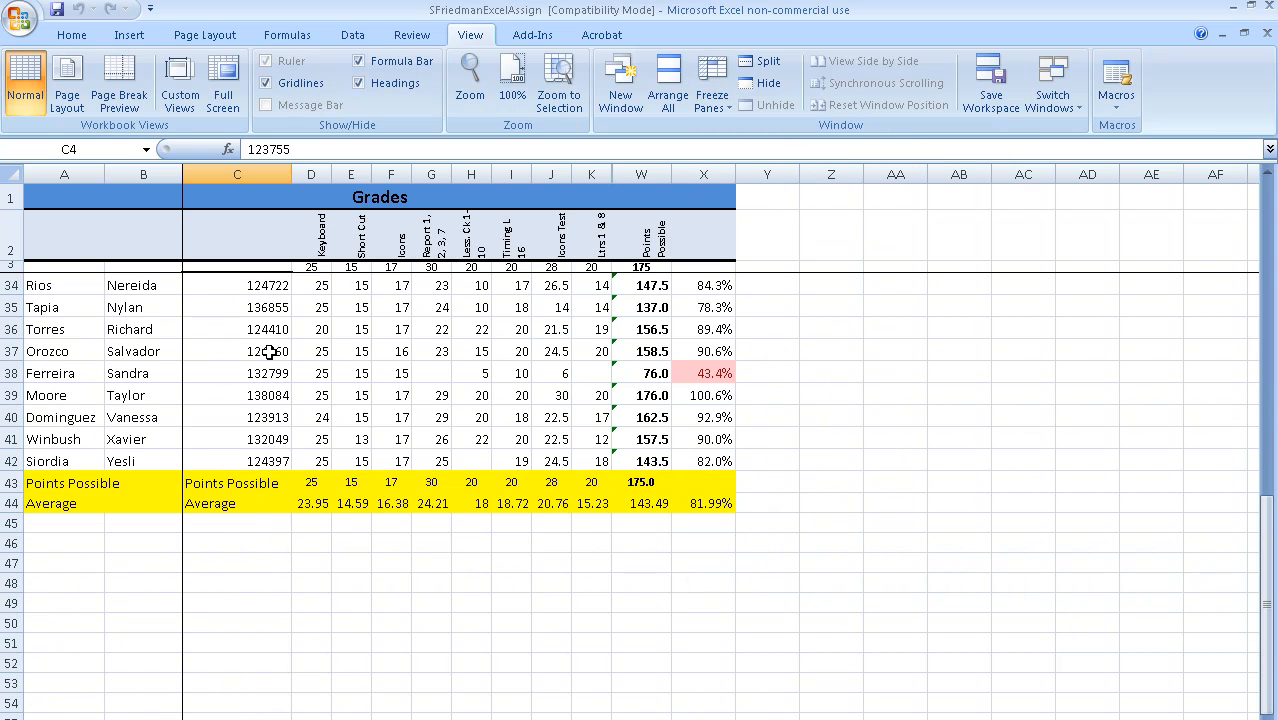
scroll(222, 379, up, 20)
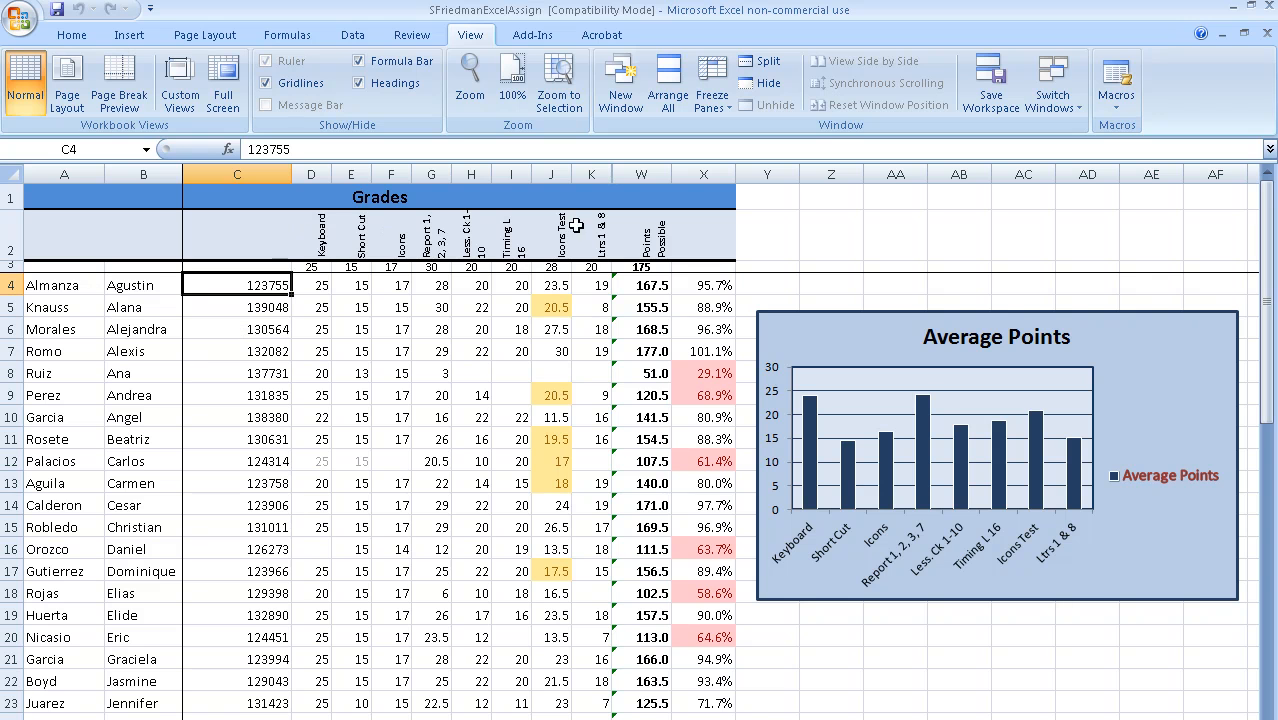
scroll(291, 415, down, 10)
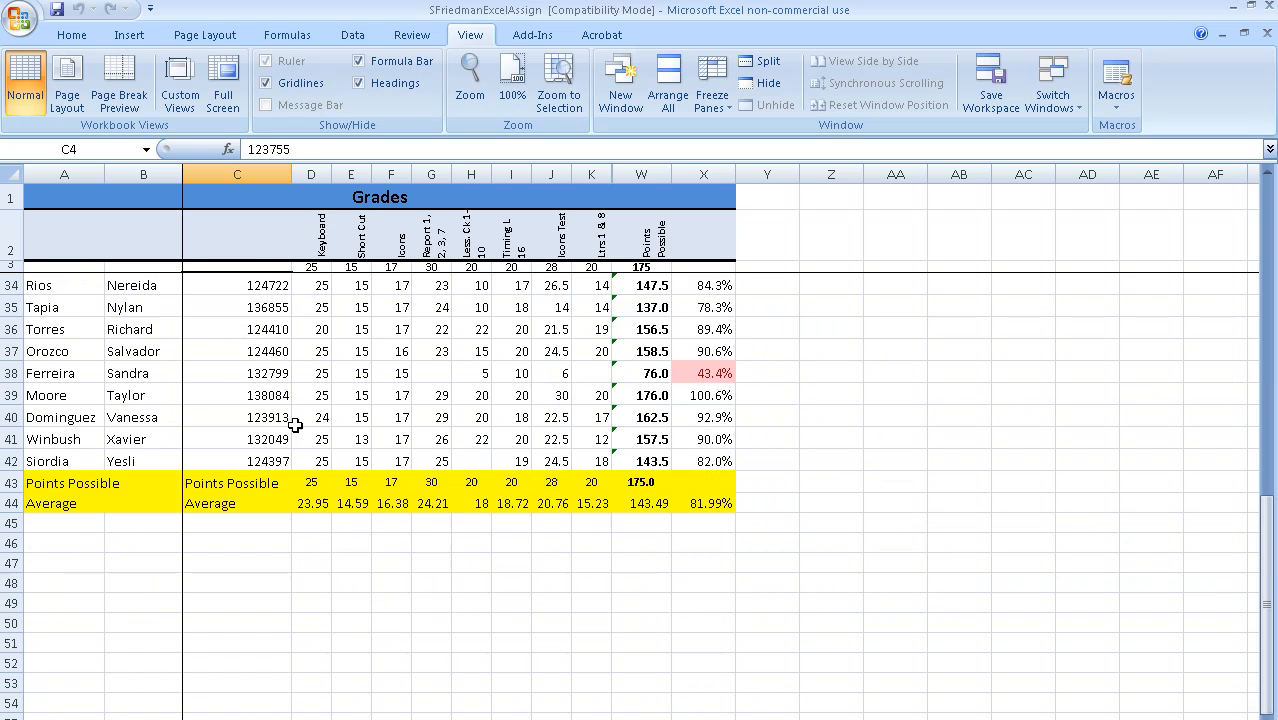
scroll(291, 383, down, 10)
scroll(290, 380, up, 20)
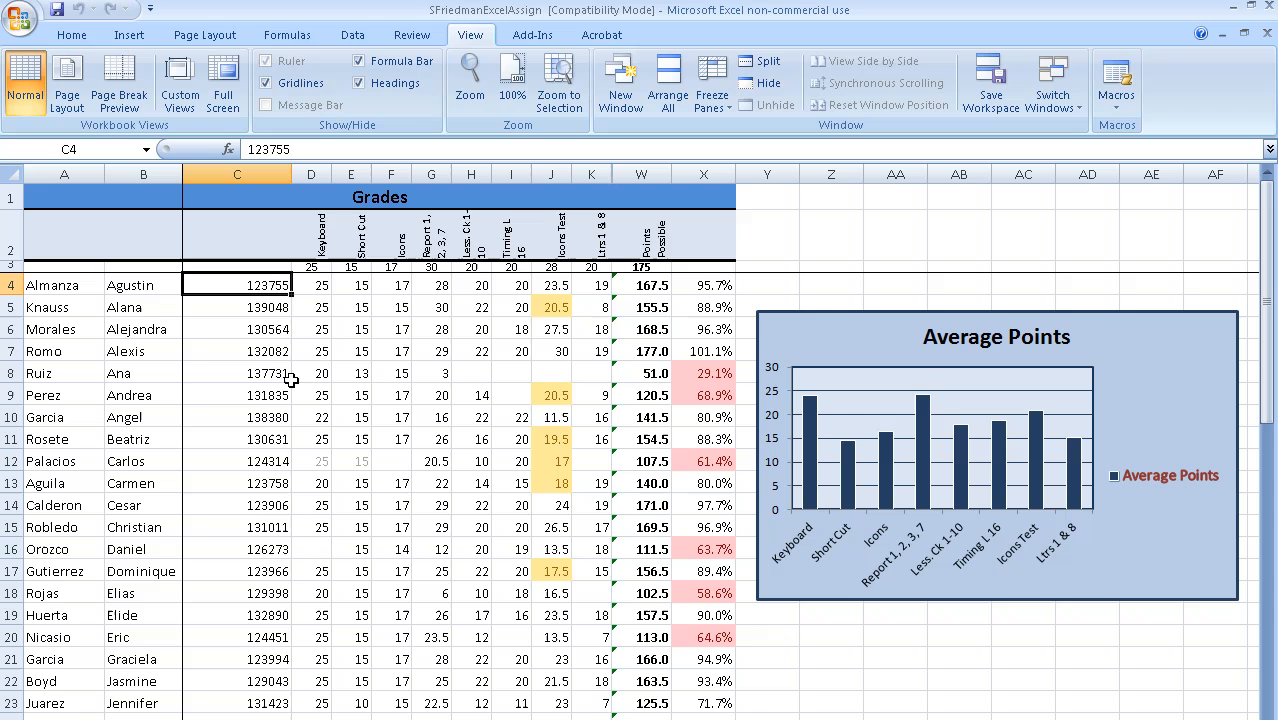